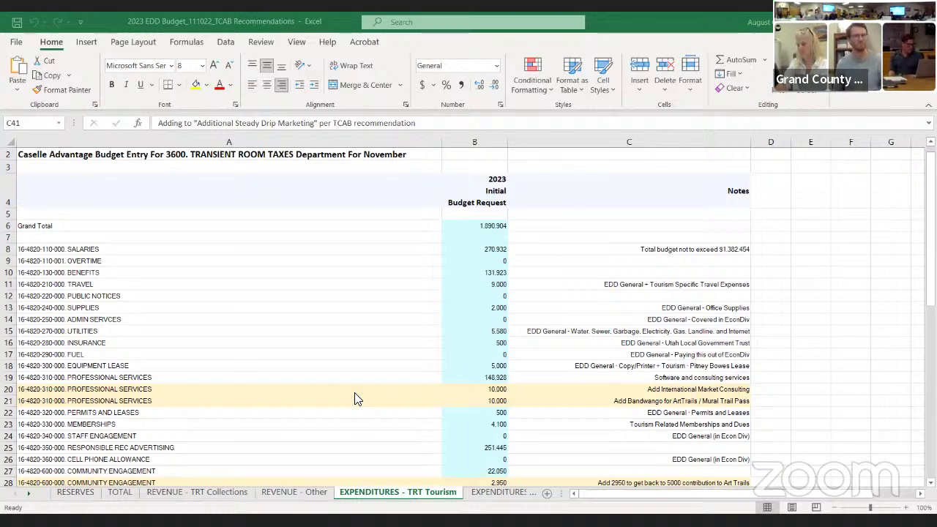
# Step: Go to the EXPENDITURES - TRT Diversify sheet and review its 2023 budget request lines and notes
pyautogui.click(492, 495)
pyautogui.click(493, 495)
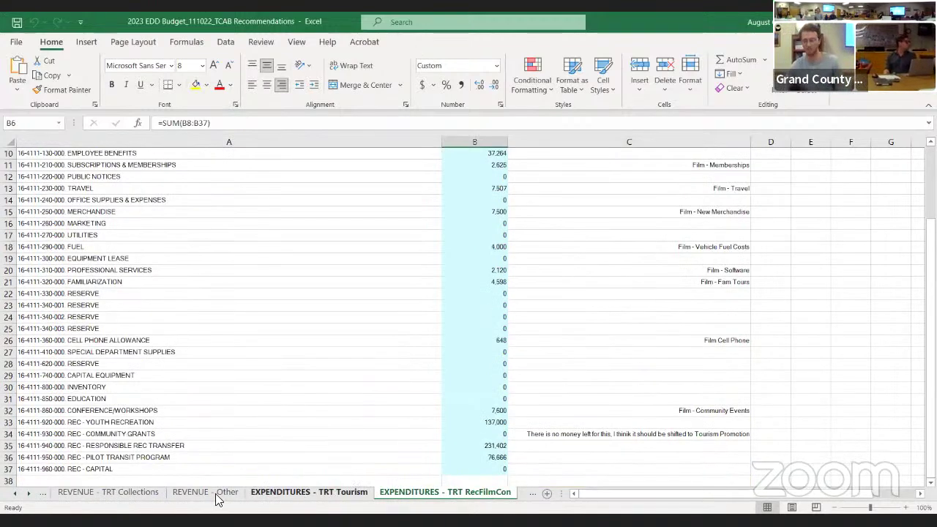
pyautogui.click(144, 495)
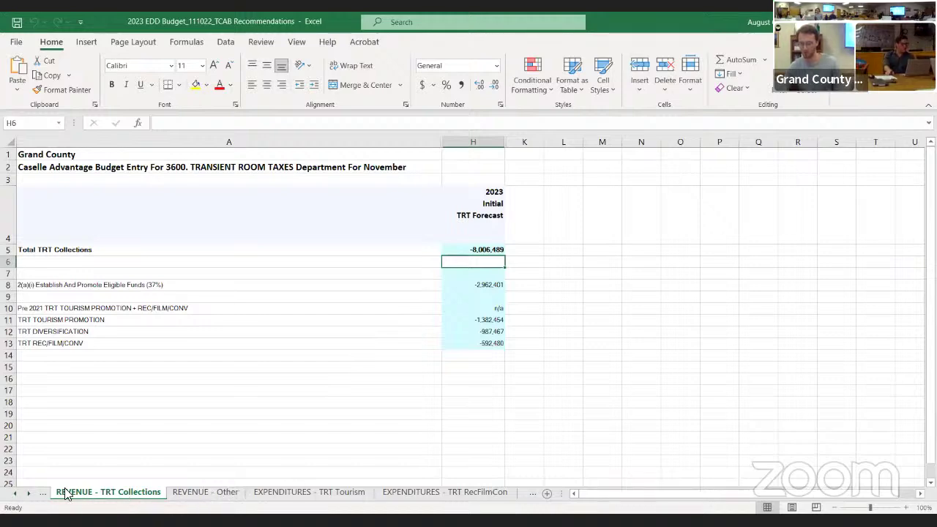
pyautogui.click(28, 494)
pyautogui.click(414, 495)
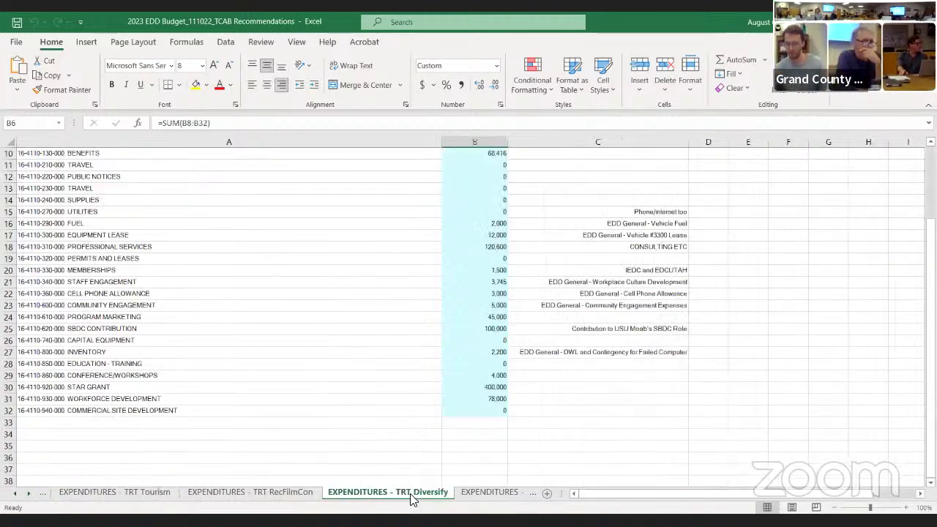
pyautogui.scroll(4, 475, 338)
pyautogui.scroll(1, 475, 338)
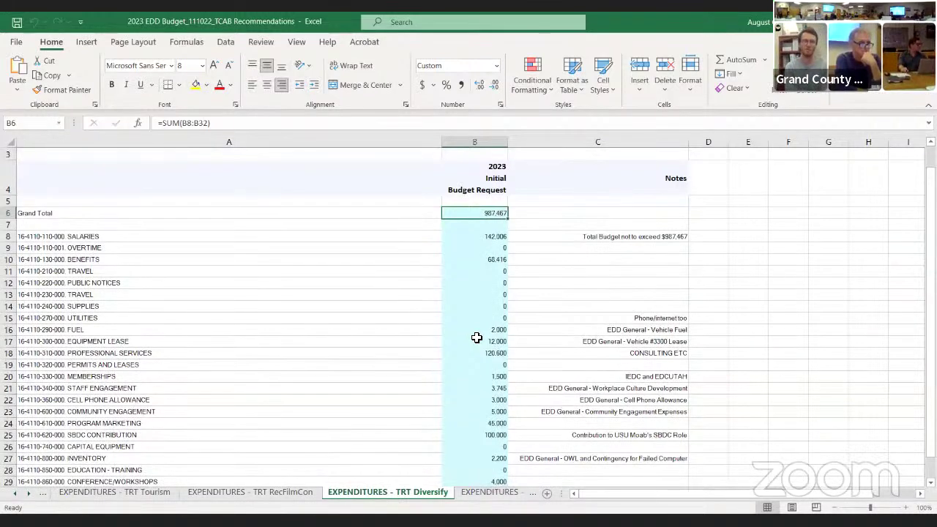
pyautogui.scroll(-2, 477, 338)
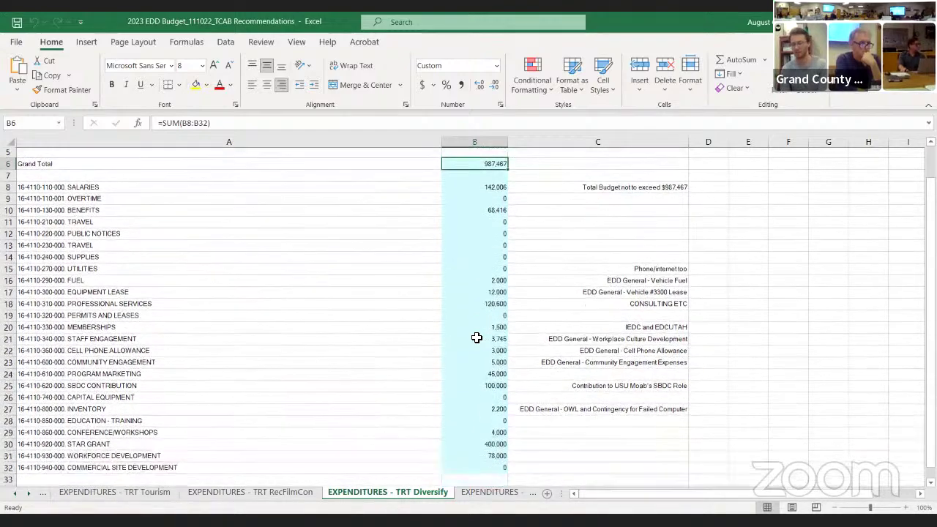
pyautogui.scroll(1, 476, 337)
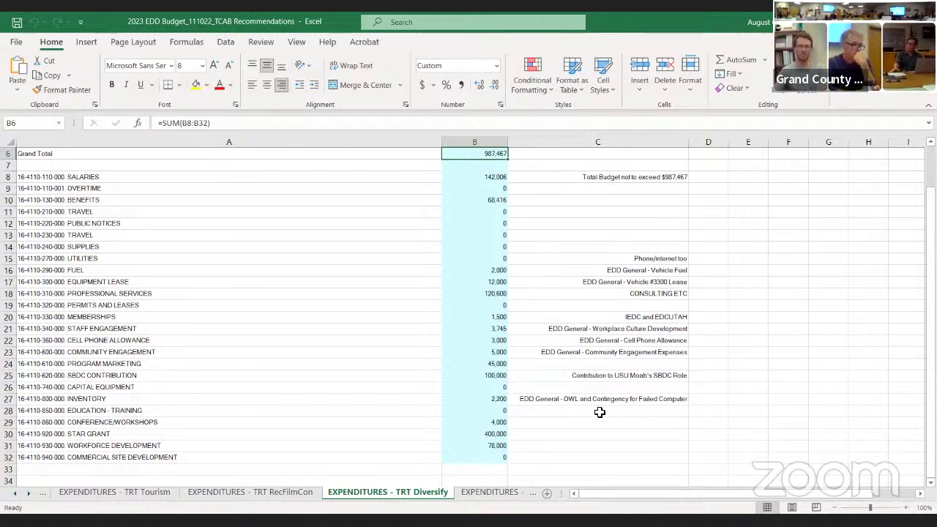
# Step: Inspect the STAR Grant, Workforce Development, SBDC Contribution and Professional Services amounts on the TRT Diversify sheet
pyautogui.click(504, 437)
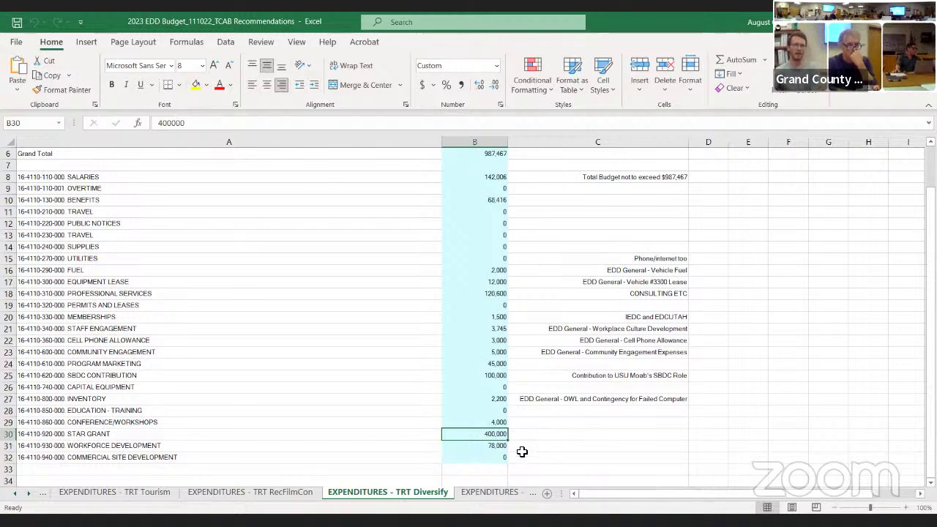
pyautogui.click(494, 446)
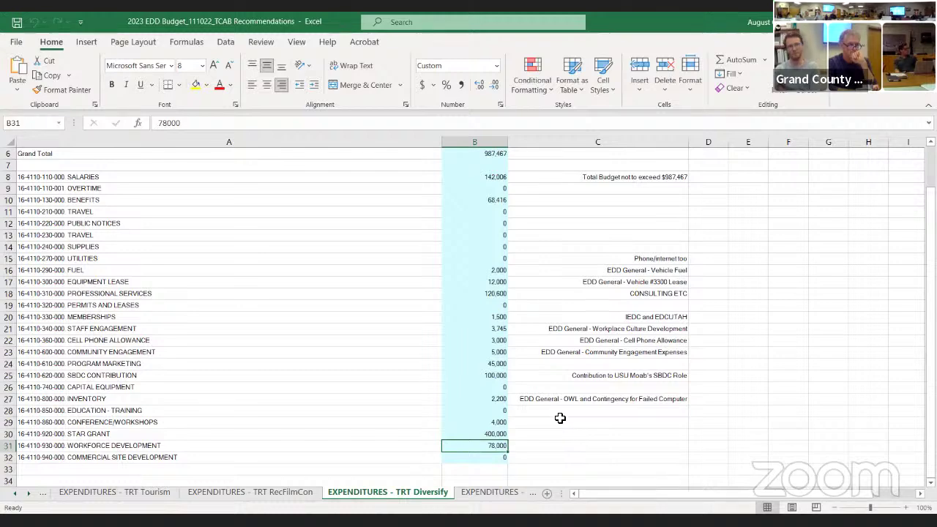
pyautogui.click(495, 377)
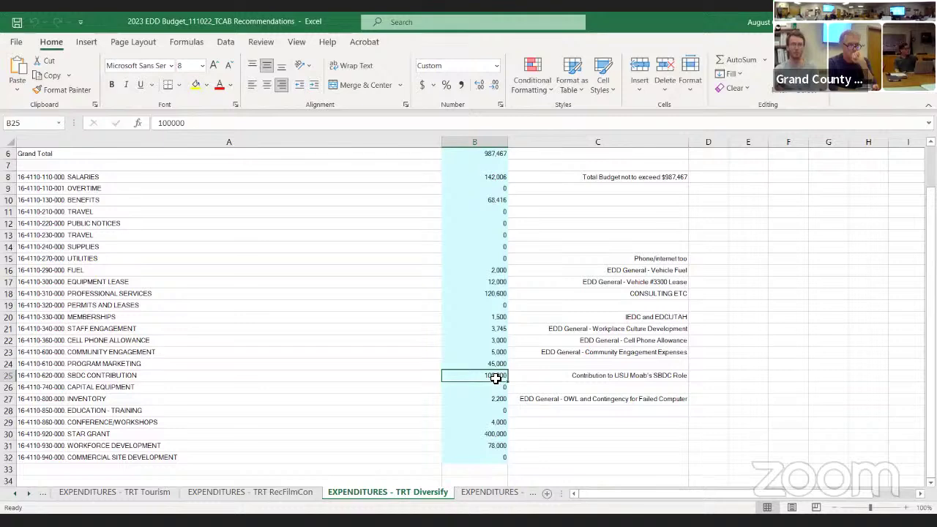
pyautogui.click(501, 297)
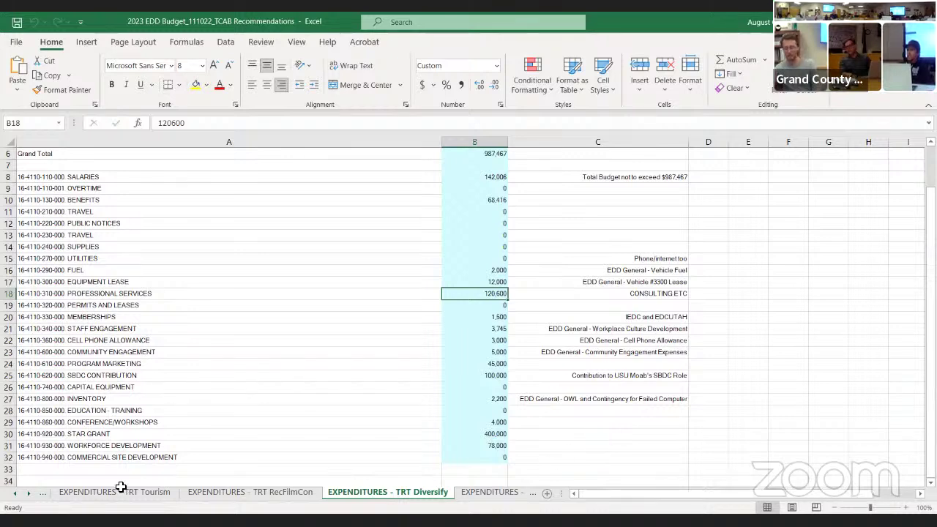
# Step: Go to the RESERVES sheet and inspect the 2022 reserve balance, initial contribution, budget amendment and unspent revenue entries
pyautogui.click(16, 497)
pyautogui.click(16, 497)
pyautogui.click(16, 497)
pyautogui.click(16, 497)
pyautogui.click(16, 497)
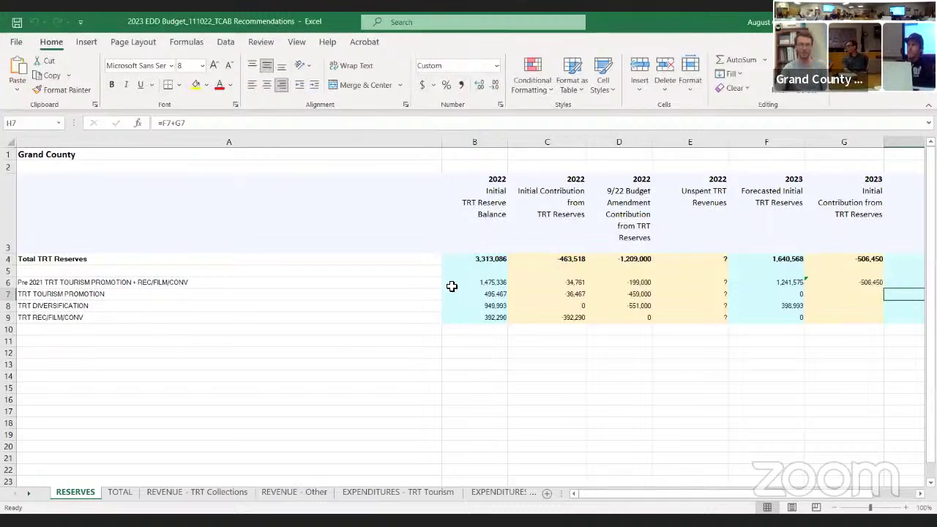
pyautogui.click(452, 285)
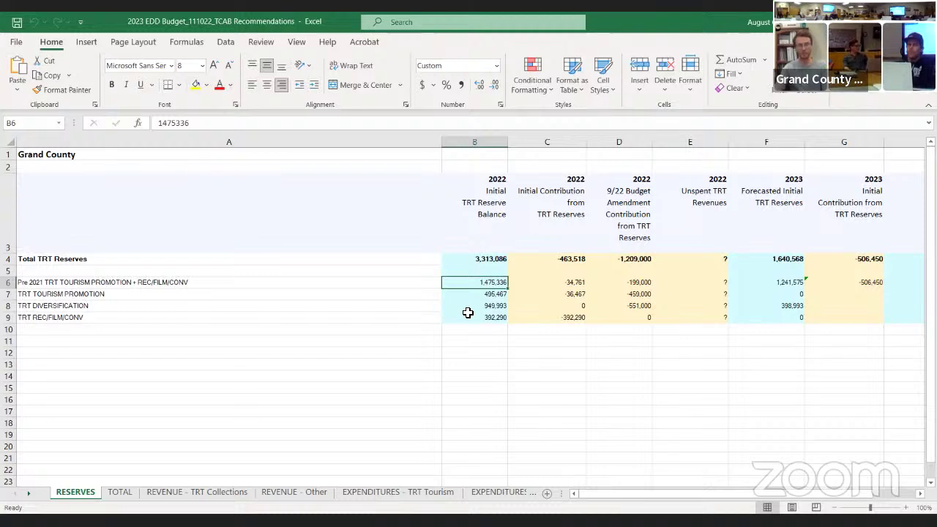
pyautogui.click(563, 319)
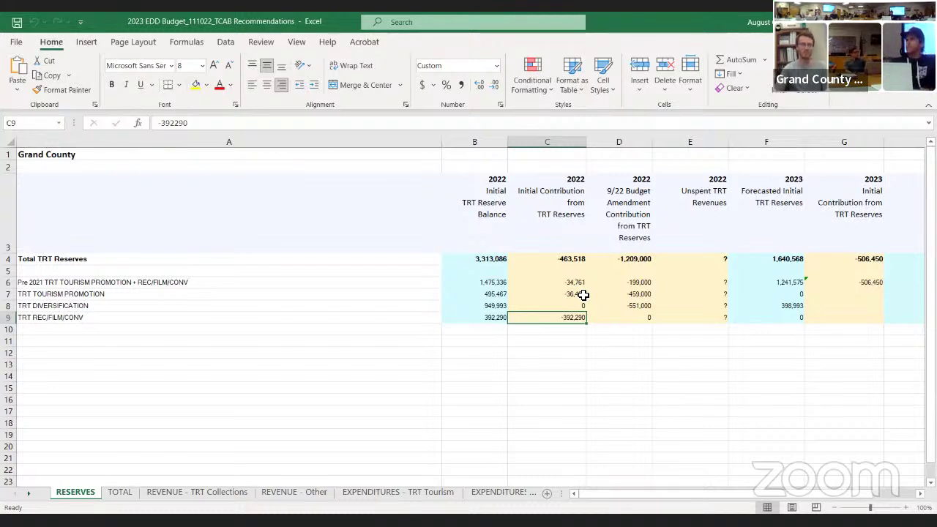
pyautogui.click(643, 310)
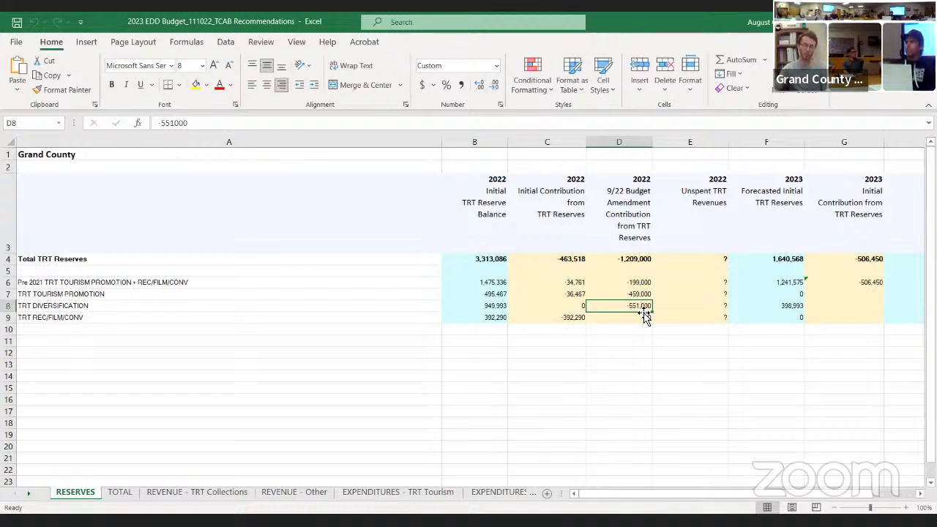
pyautogui.press('Up')
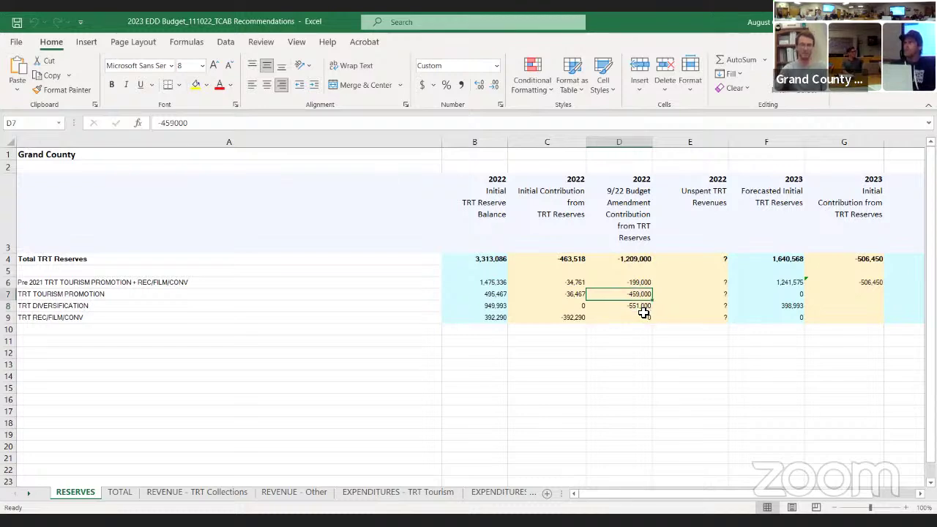
pyautogui.press('Right')
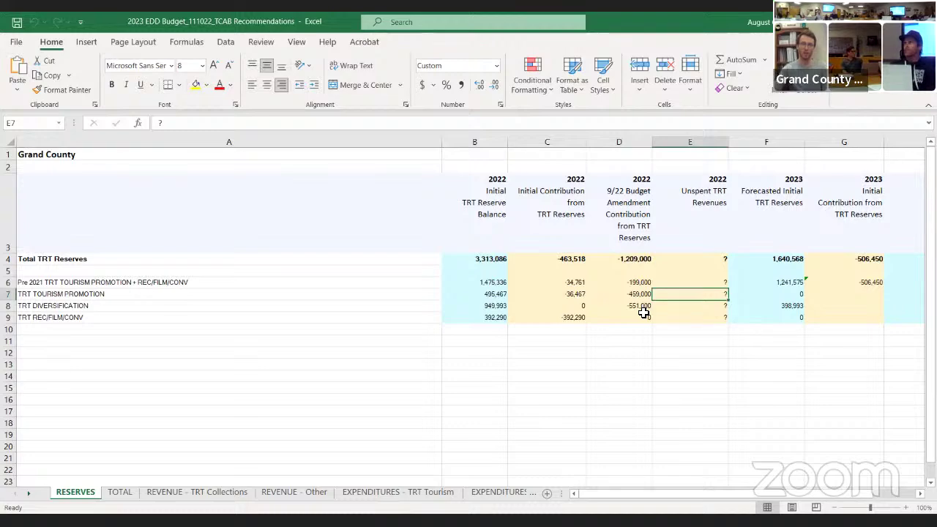
# Step: Examine the 2023 reserve columns and inspect the formula for the Pre 2021 row's initial contribution from TRT reserves
pyautogui.hscroll(1, 643, 313)
pyautogui.hscroll(1, 643, 313)
pyautogui.hscroll(-1, 642, 313)
pyautogui.hscroll(2, 642, 313)
pyautogui.hscroll(1, 643, 312)
pyautogui.hscroll(-1, 643, 313)
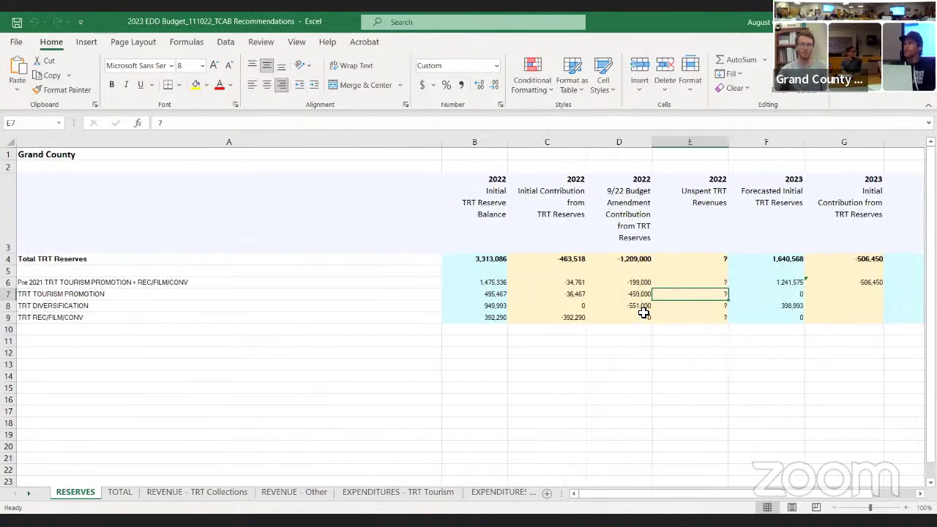
pyautogui.hscroll(4, 643, 312)
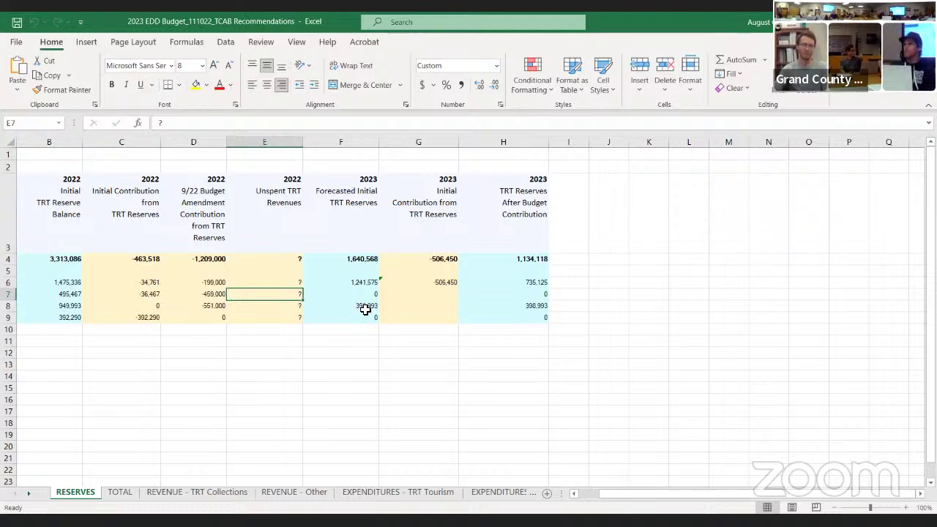
pyautogui.click(447, 284)
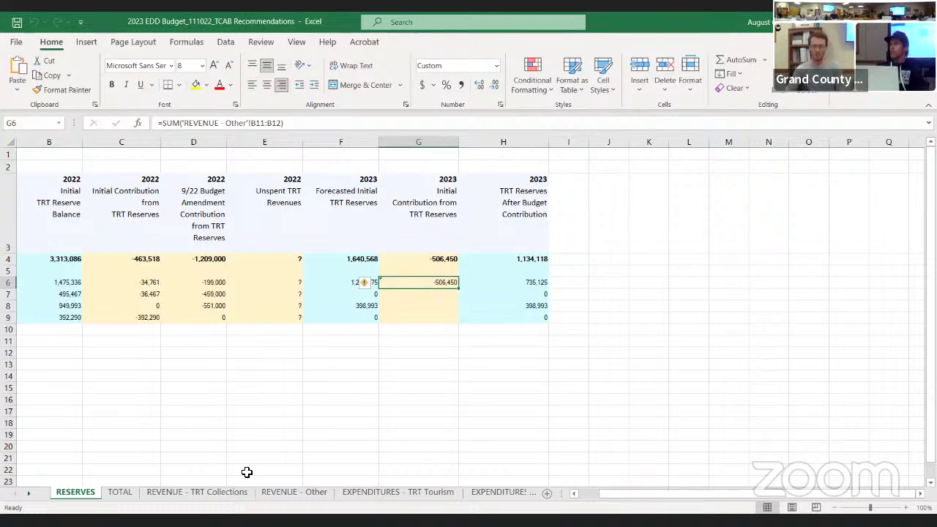
# Step: Go to the REVENUE - Other sheet and inspect the two Contribution from Fund Balance amounts
pyautogui.click(416, 495)
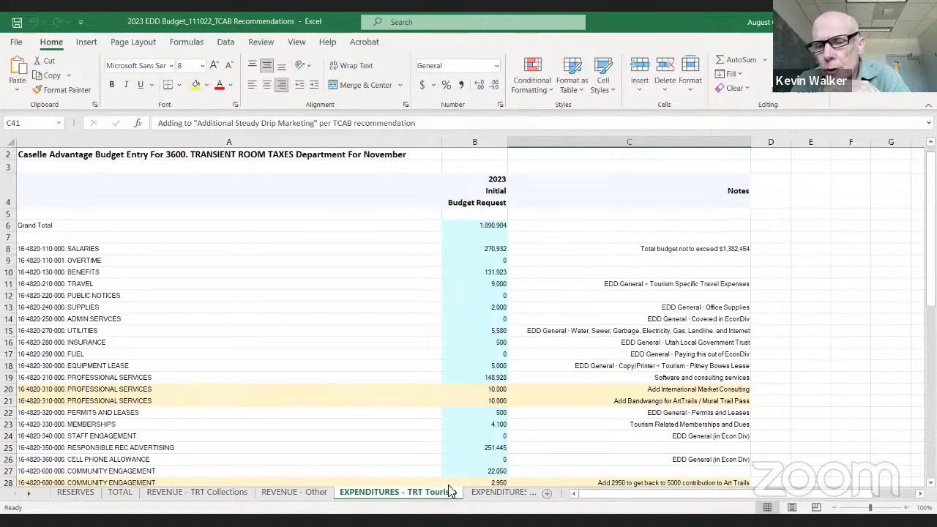
pyautogui.click(75, 497)
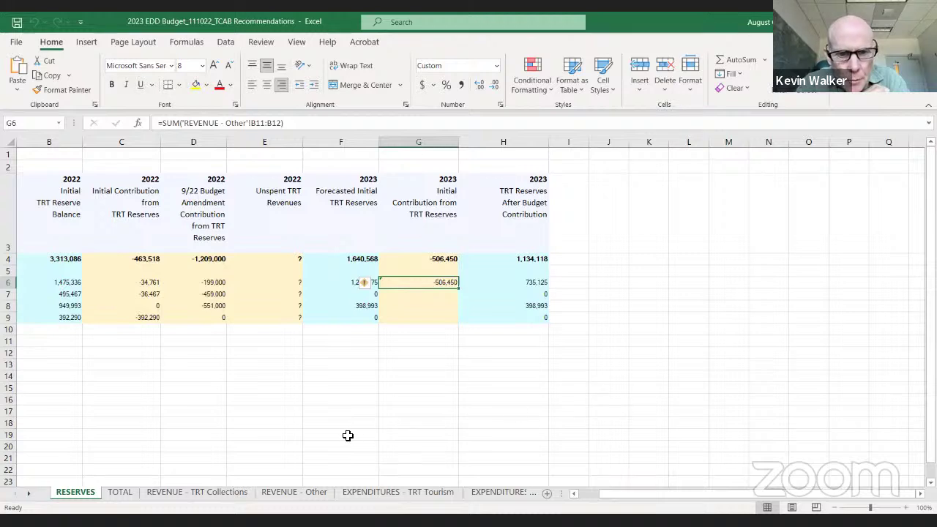
pyautogui.click(285, 493)
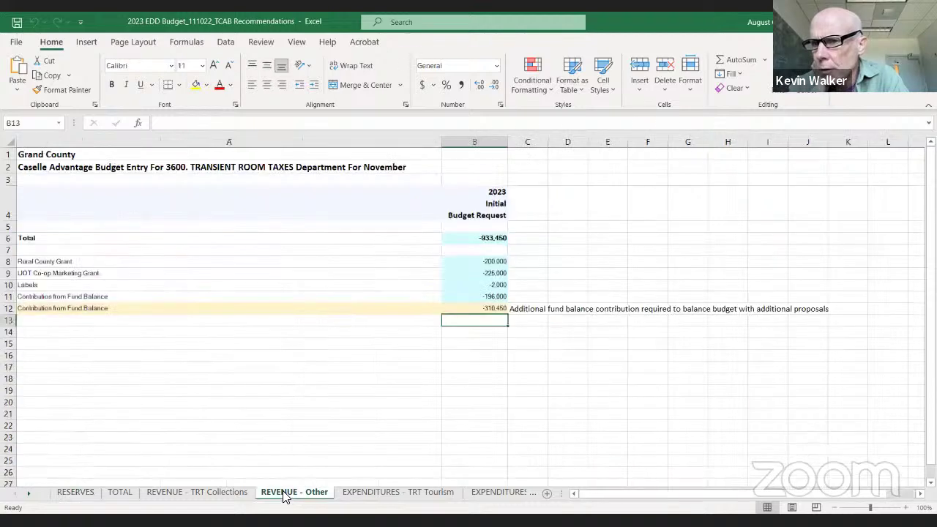
pyautogui.click(480, 298)
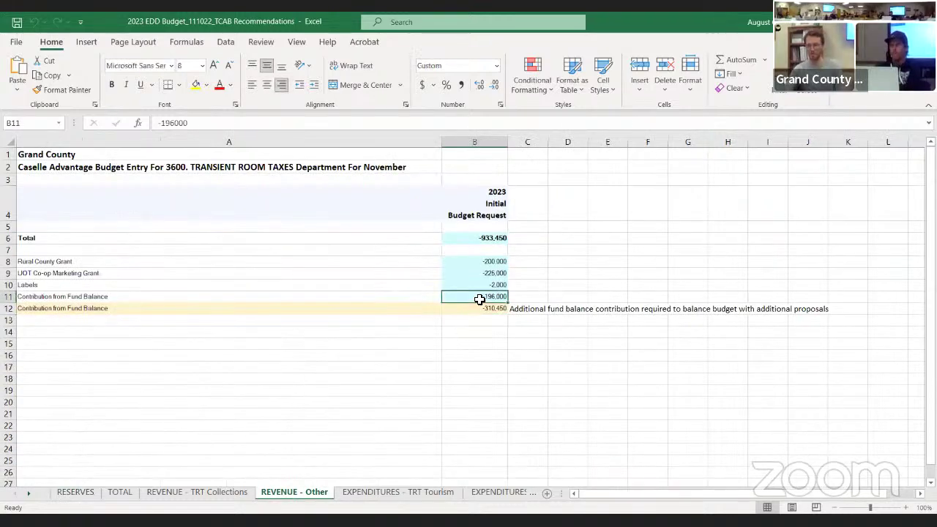
pyautogui.press('Down')
pyautogui.press('Up')
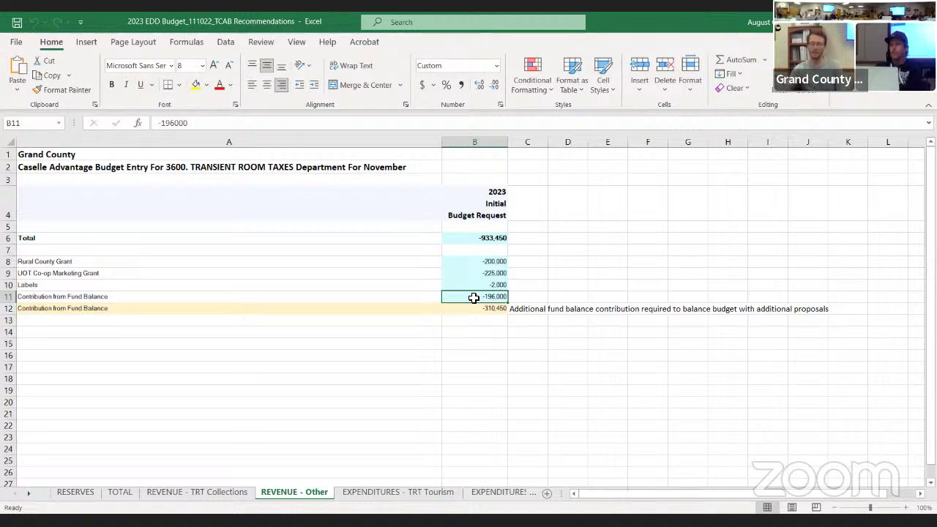
pyautogui.press('Down')
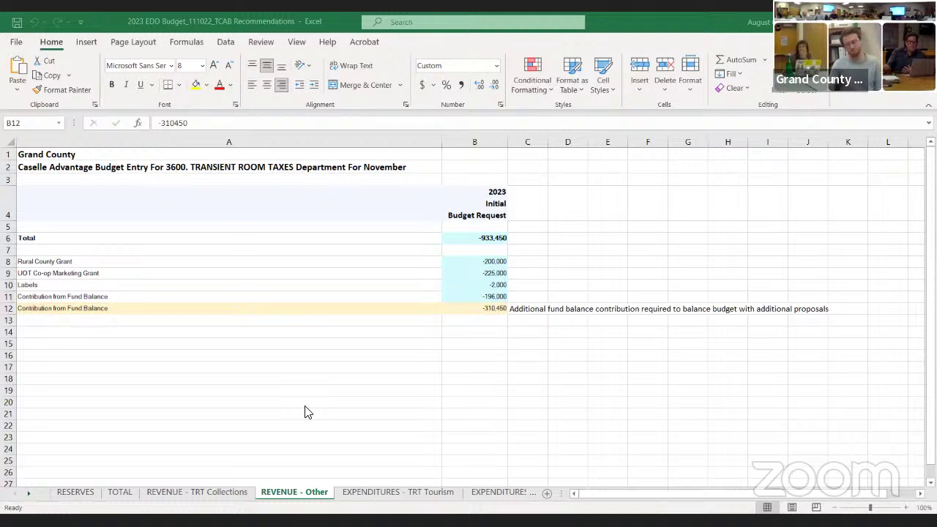
# Step: Show the EXPENDITURES - TRT Tourism sheet and enlarge its view to 120%
pyautogui.click(408, 498)
pyautogui.click(409, 498)
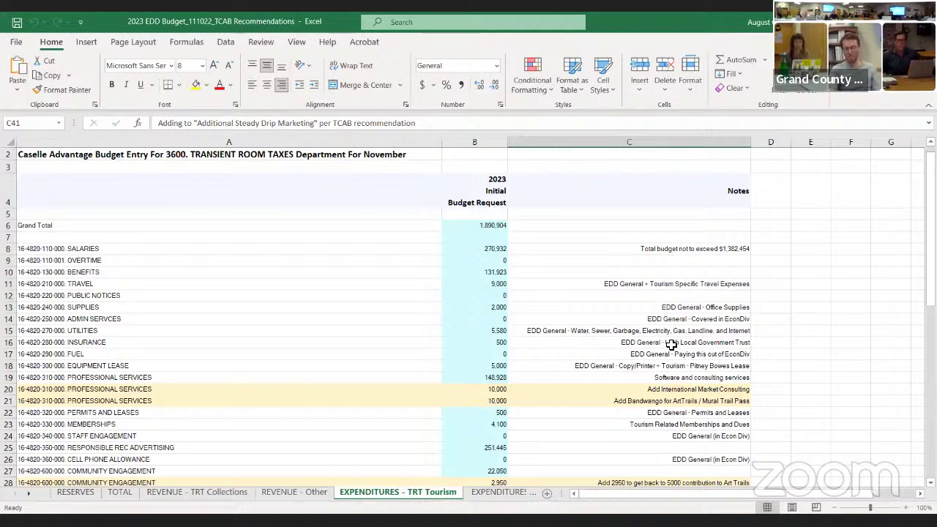
pyautogui.scroll(-1, 762, 303)
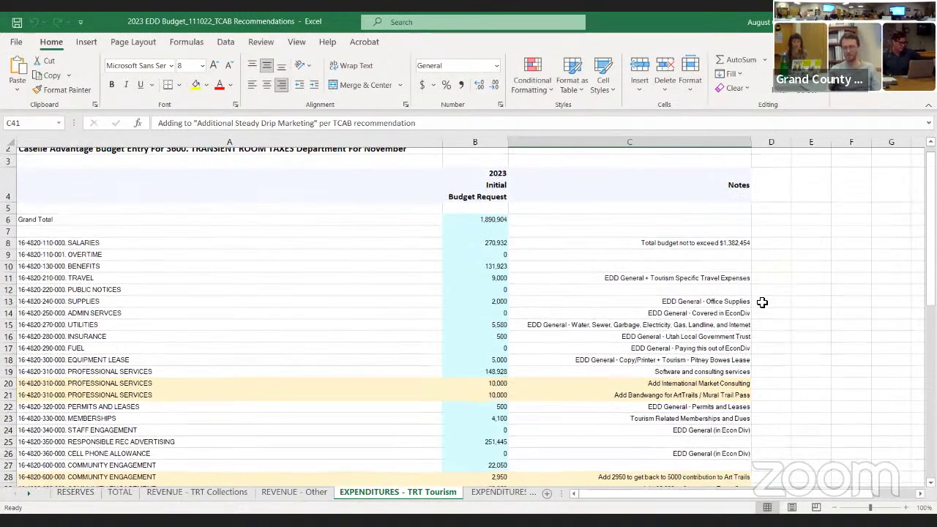
pyautogui.scroll(1, 762, 303)
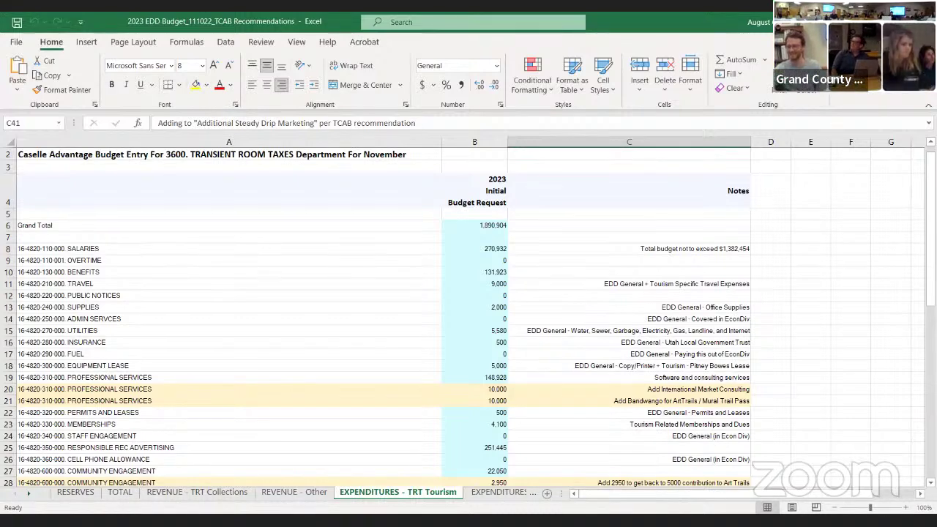
pyautogui.click(905, 507)
pyautogui.click(905, 508)
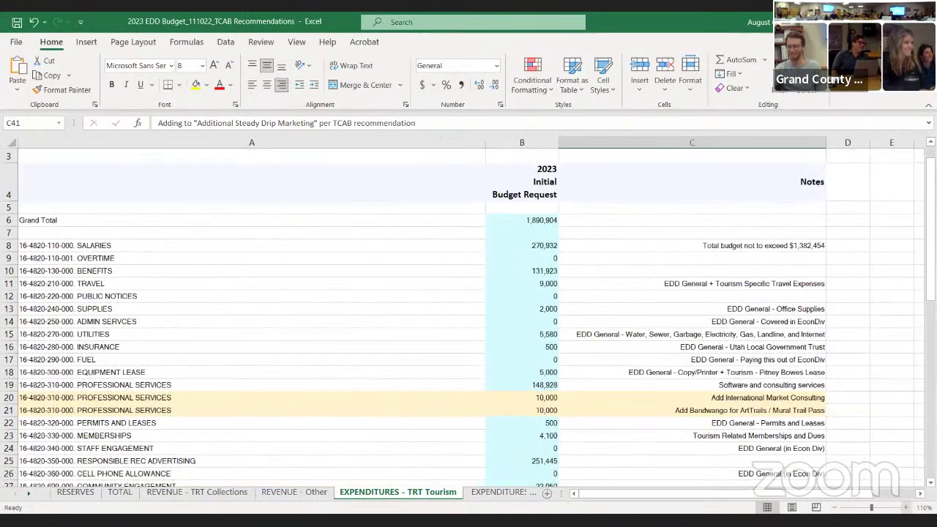
# Step: Review the TRT Tourism budget lines and notes, including the highlighted additions for professional services and community engagement
pyautogui.scroll(-1, 469, 315)
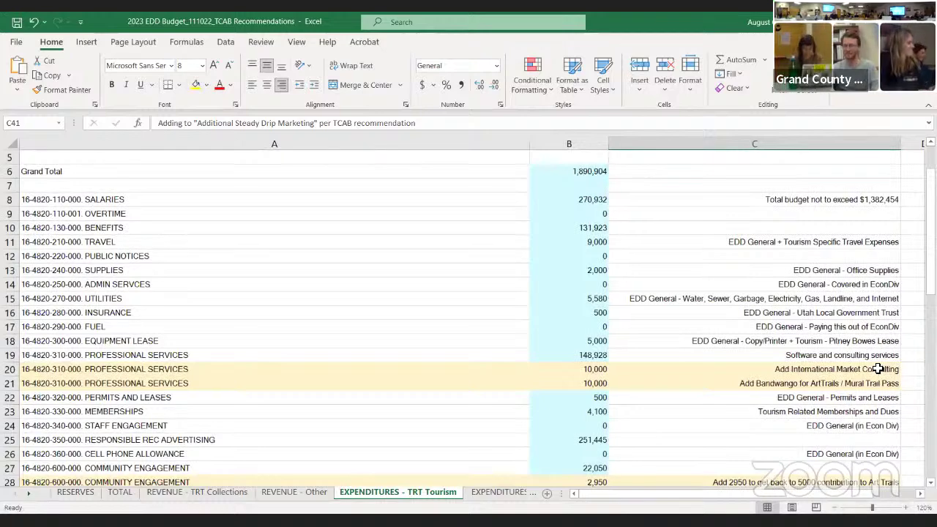
pyautogui.scroll(1, 781, 252)
pyautogui.scroll(1, 781, 251)
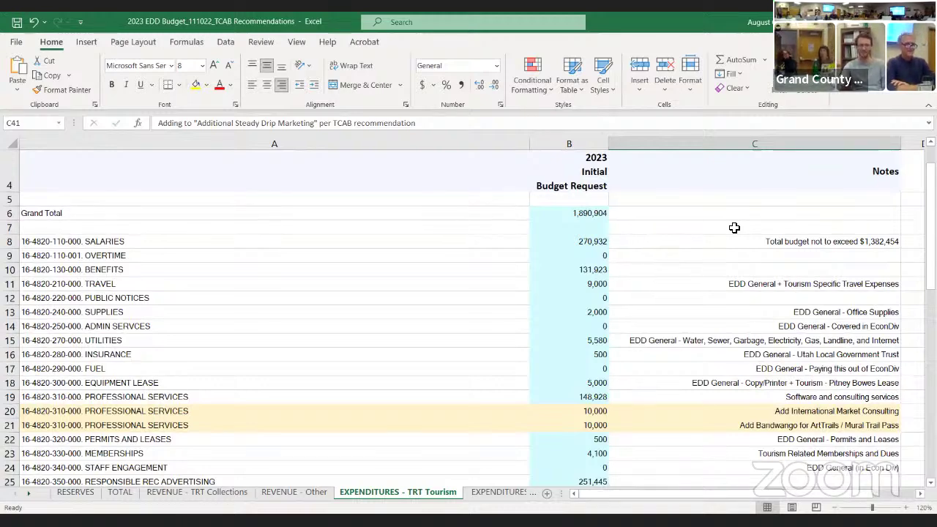
pyautogui.scroll(-1, 734, 228)
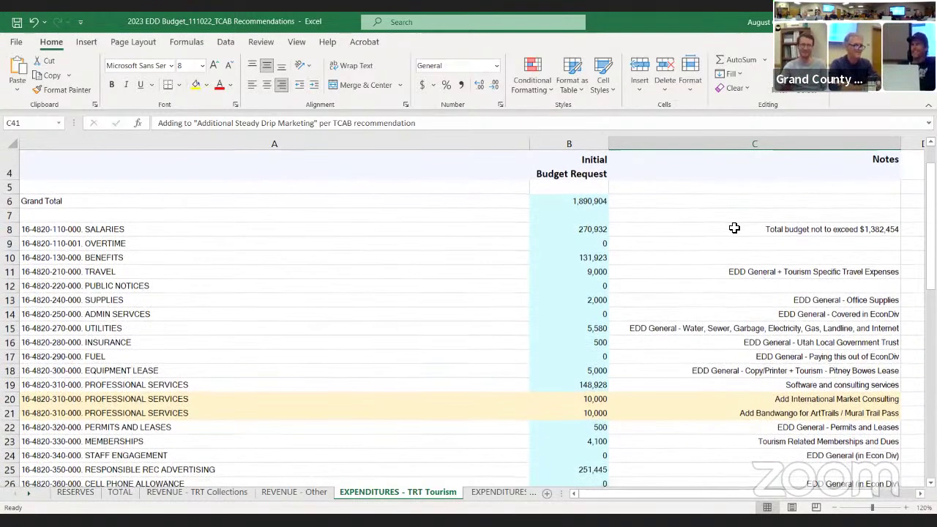
pyautogui.scroll(1, 734, 228)
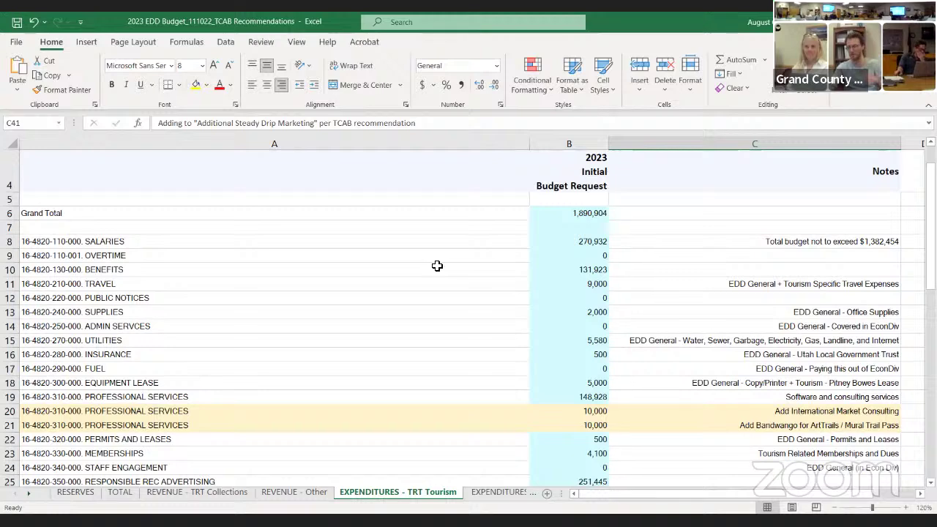
pyautogui.scroll(-1, 437, 266)
pyautogui.scroll(-2, 438, 266)
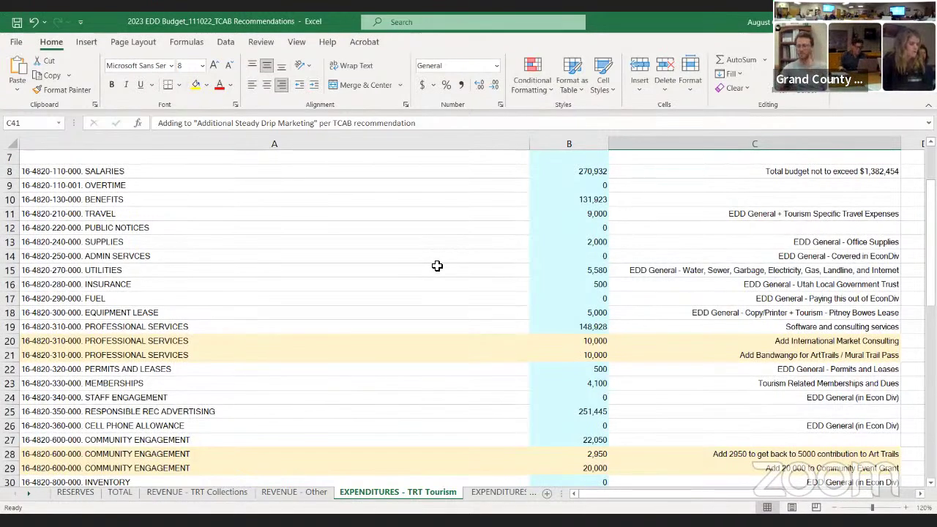
pyautogui.scroll(-1, 437, 266)
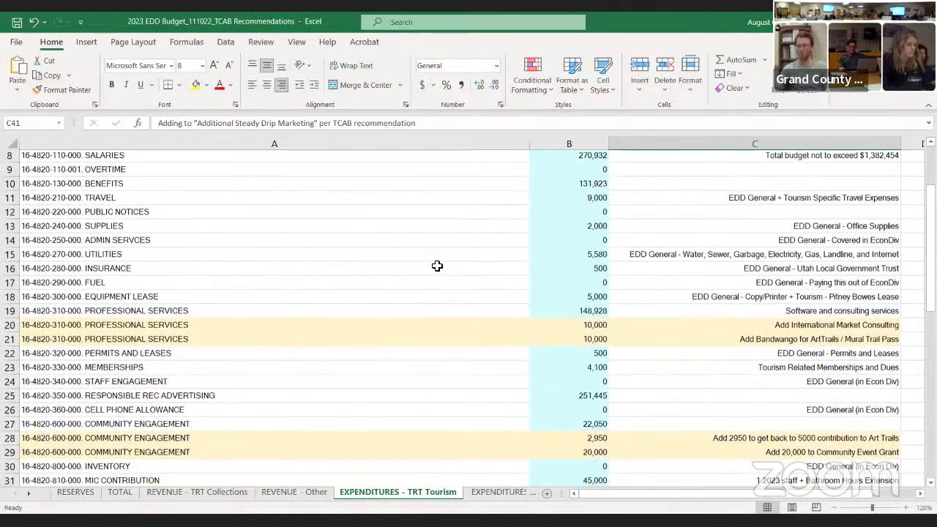
# Step: Review the highlighted TRT Tourism additions, inspecting the Travel Trade Shows note and the Paid Media amount for international marketing
pyautogui.scroll(-4, 437, 266)
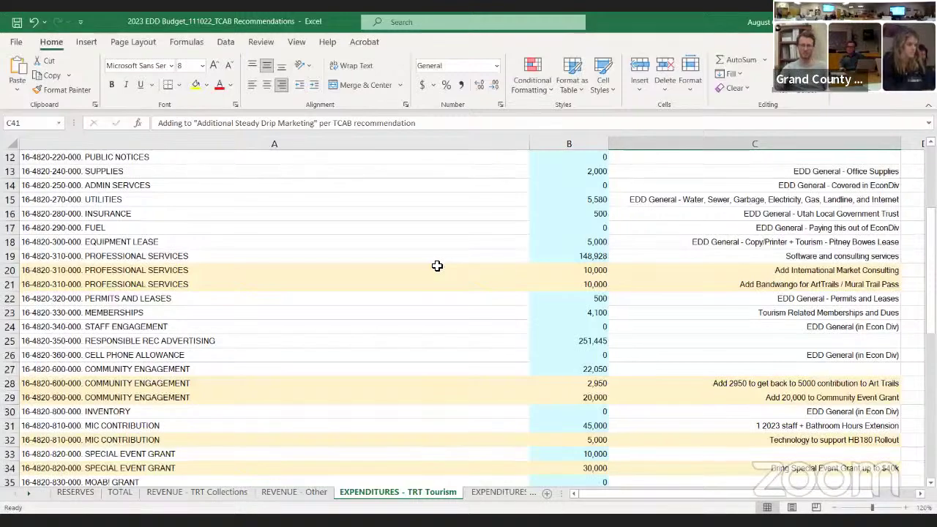
pyautogui.scroll(-3, 437, 266)
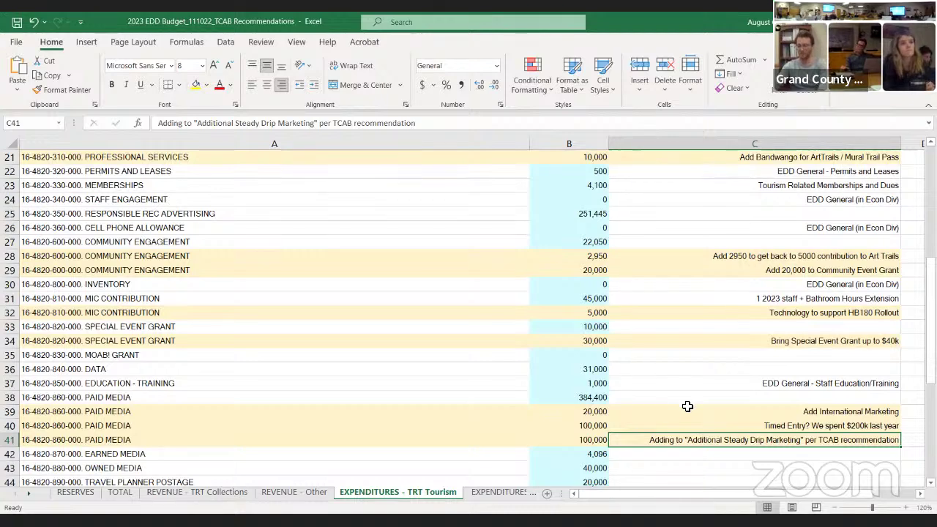
pyautogui.scroll(-3, 688, 407)
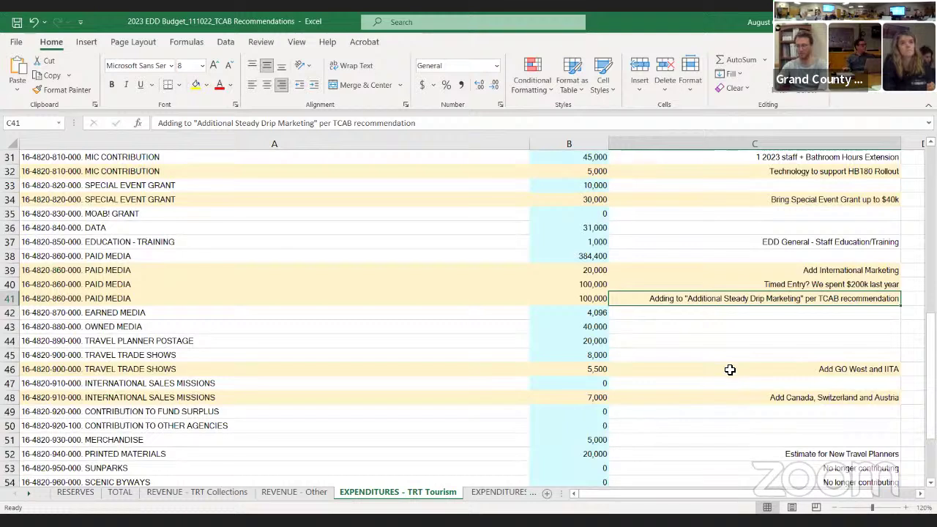
pyautogui.click(730, 369)
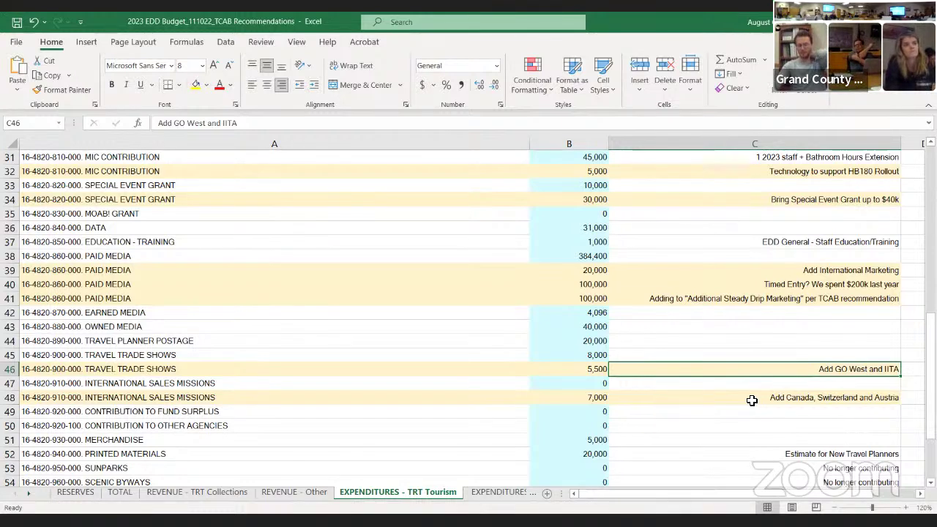
pyautogui.click(603, 272)
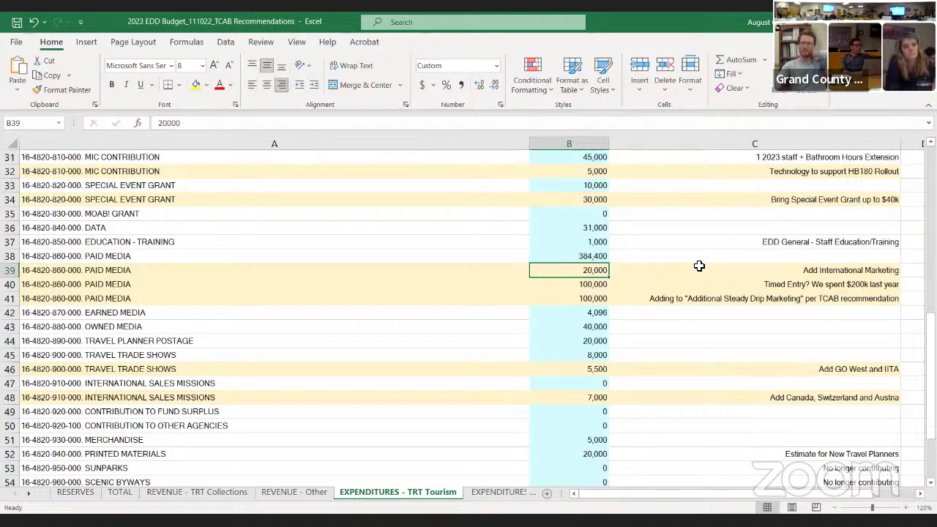
pyautogui.scroll(1, 699, 265)
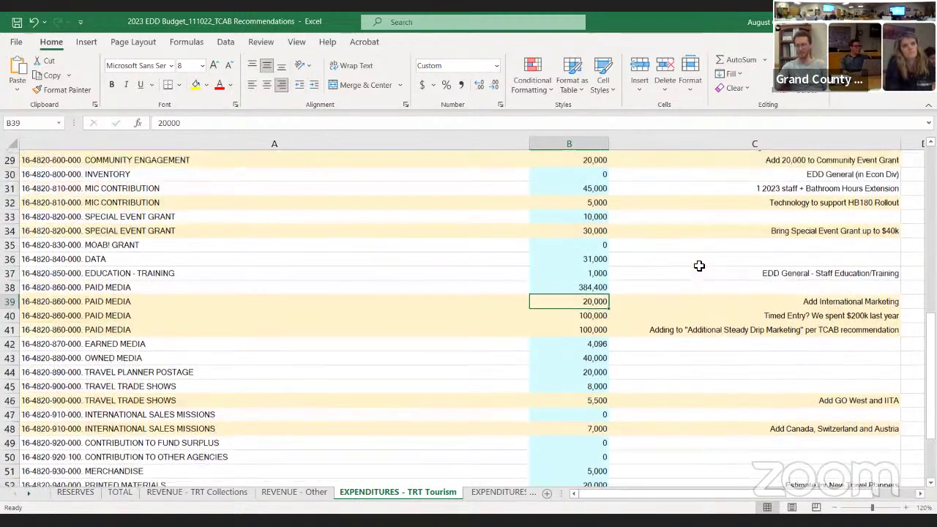
pyautogui.scroll(3, 699, 266)
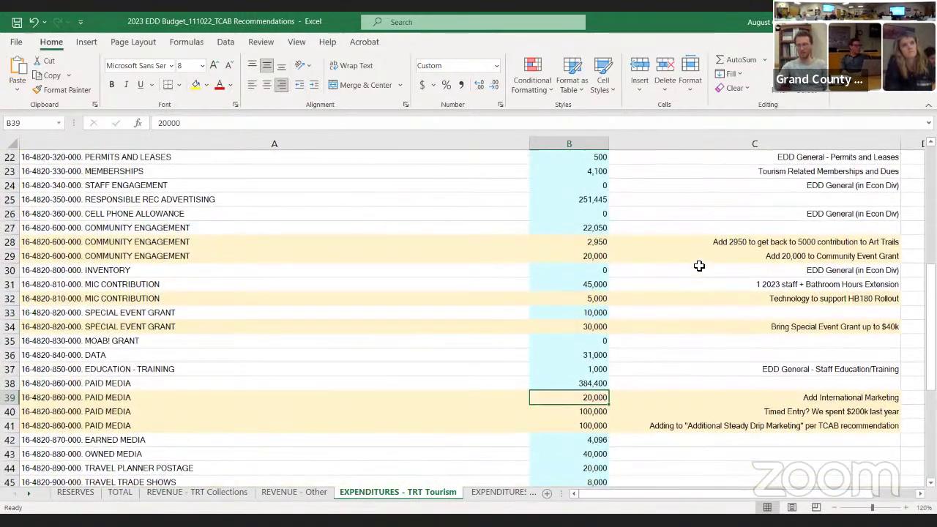
pyautogui.scroll(1, 610, 190)
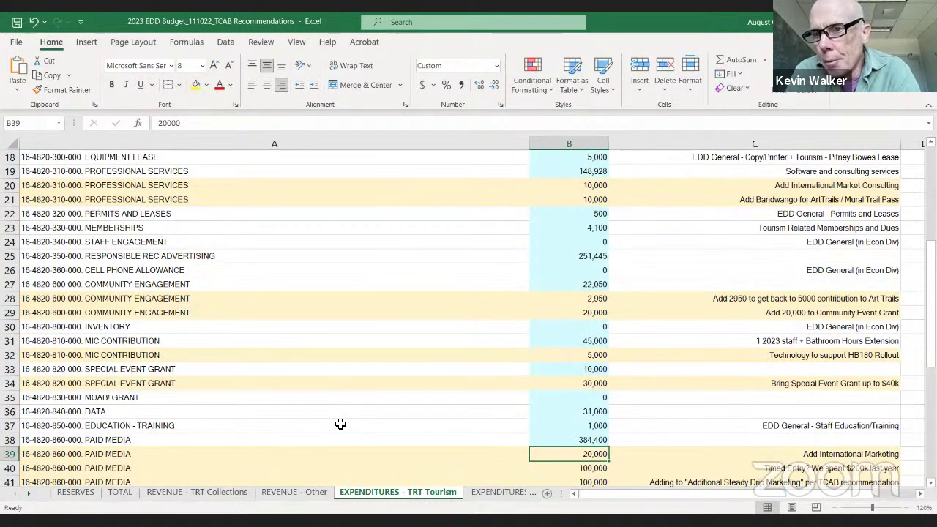
# Step: Go to the RESERVES sheet and trace the Pre 2021 row from the 2022 initial balance to the 2023 reserves after budget contribution
pyautogui.click(81, 493)
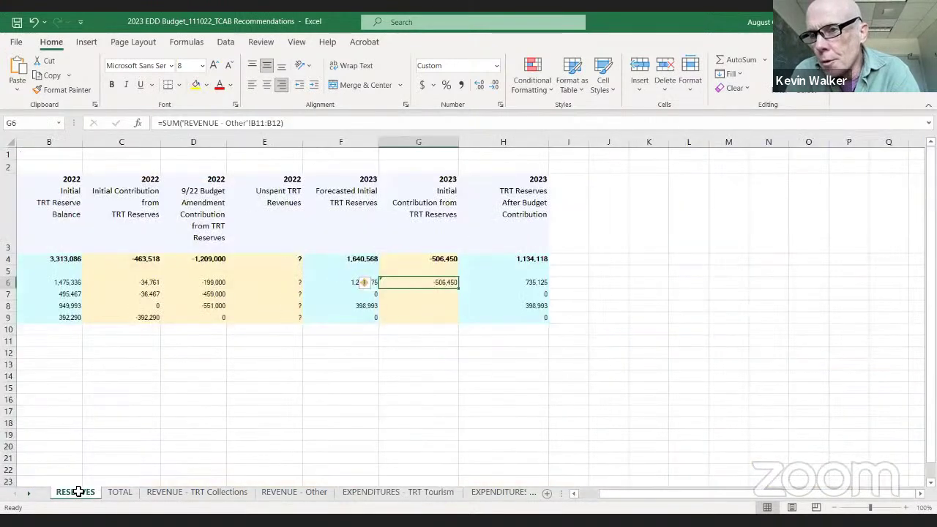
pyautogui.hscroll(-2, 367, 337)
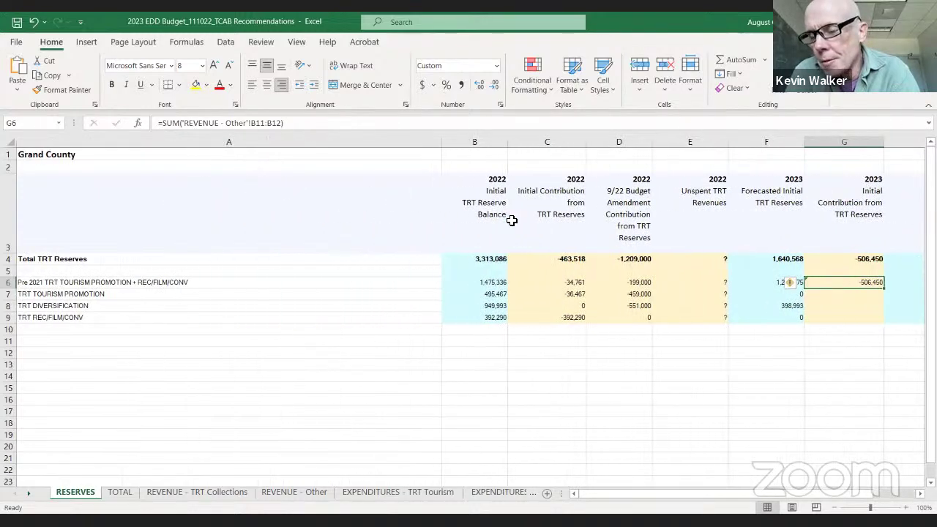
pyautogui.click(500, 283)
pyautogui.press('Right')
pyautogui.press('Right')
pyautogui.press('Right')
pyautogui.press('Right')
pyautogui.press('Right')
pyautogui.press('Right')
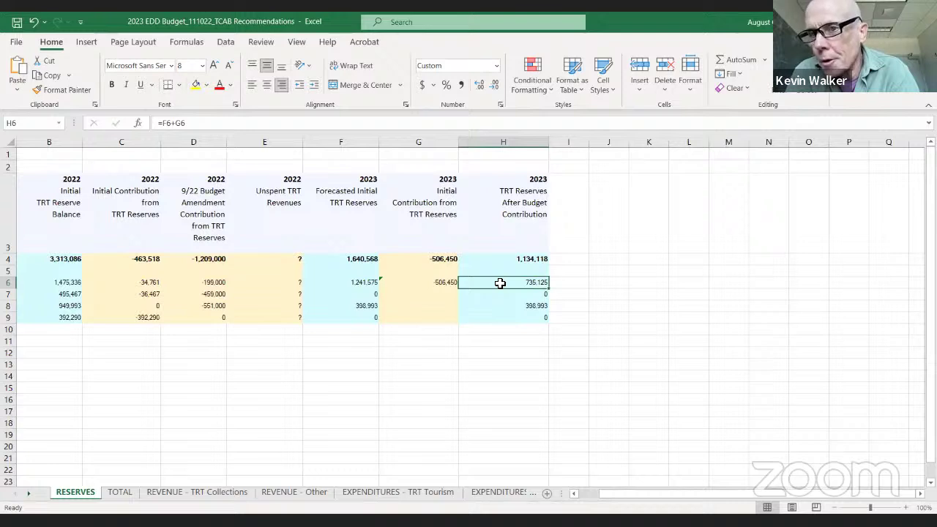
pyautogui.press('Down')
pyautogui.press('Up')
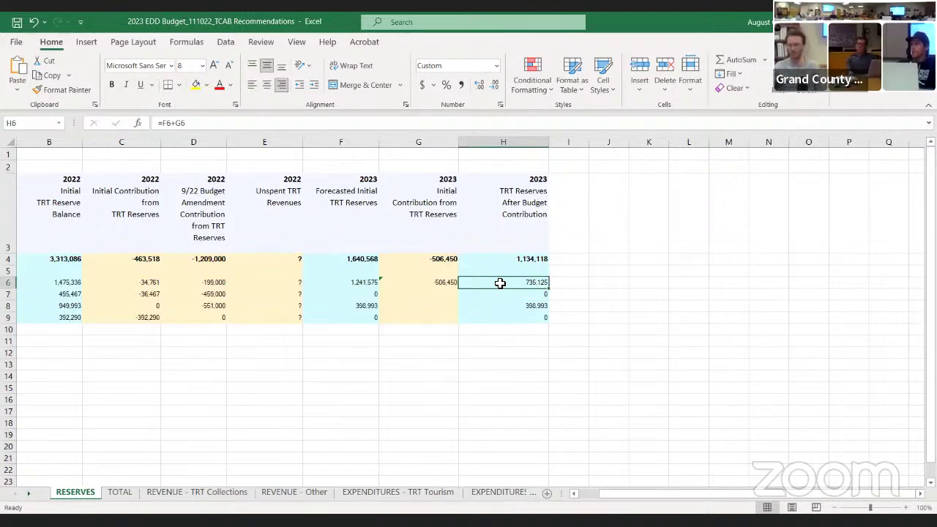
# Step: Inspect the 2023 forecasted initial reserves for the Pre 2021, Tourism Promotion and Diversification rows, plus the Pre 2021 initial contribution
pyautogui.press('Left')
pyautogui.press('Left')
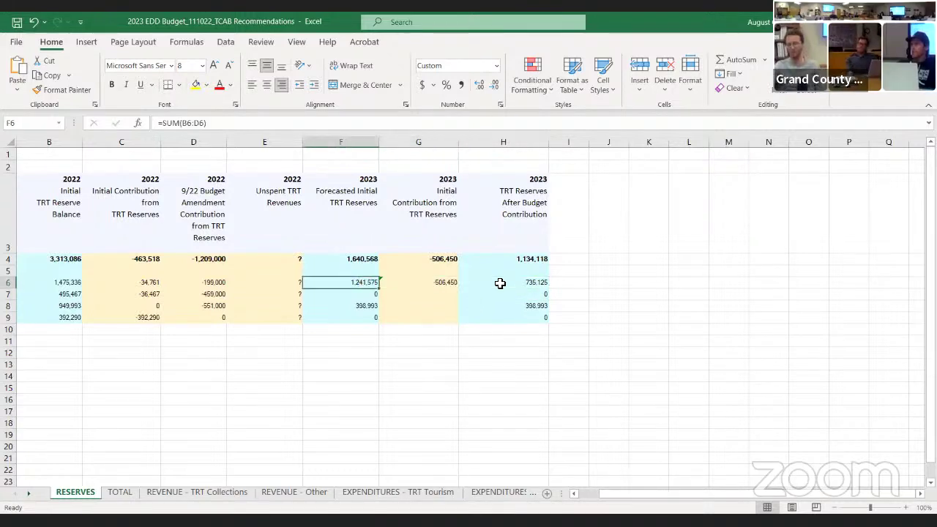
pyautogui.press('Right')
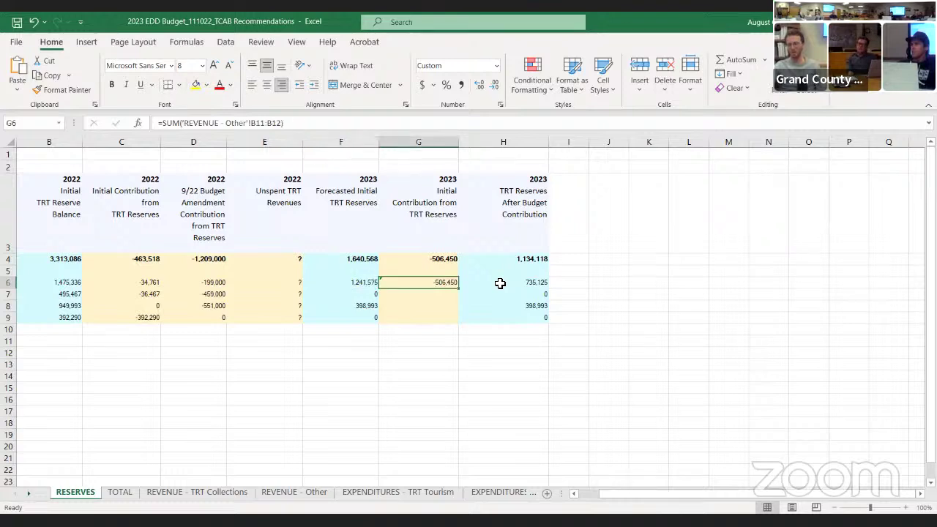
pyautogui.press('Left')
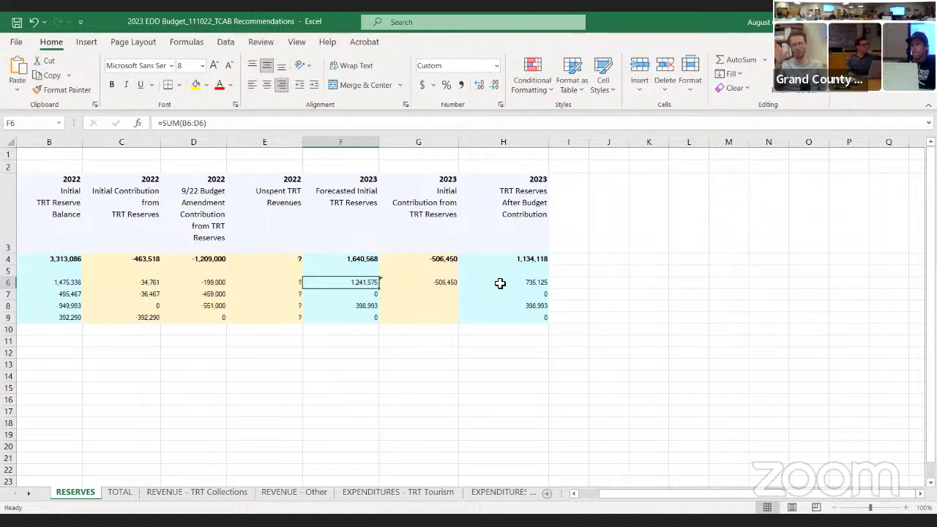
pyautogui.press('Down')
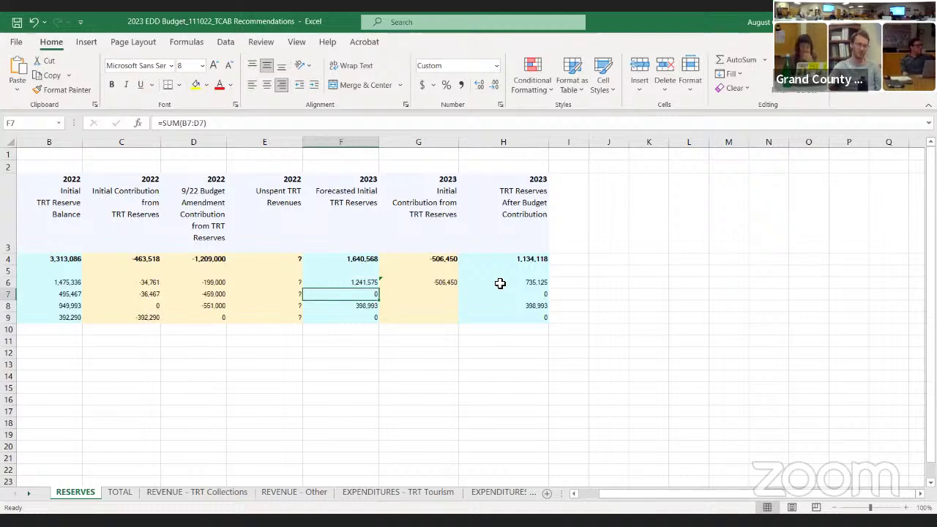
pyautogui.press('Down')
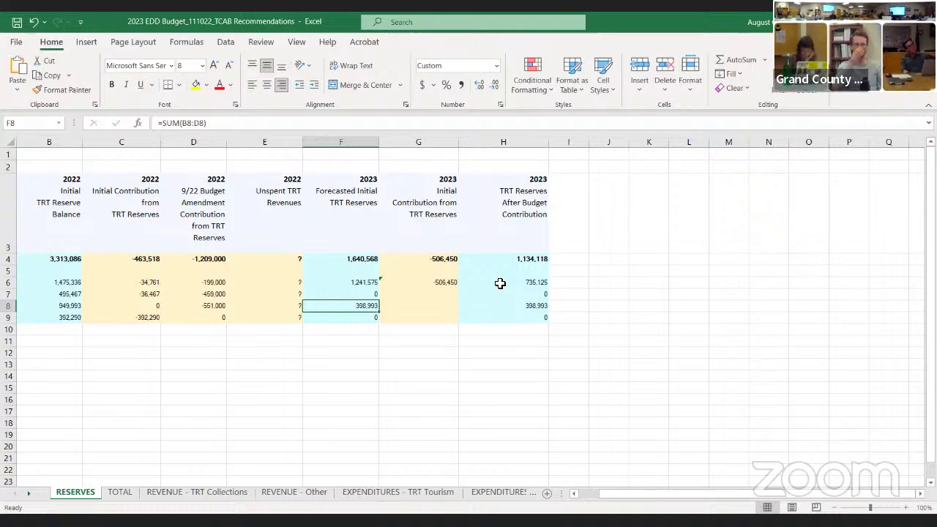
# Step: Examine the Total TRT Reserves row from the 9/22 budget amendment contribution through the 2023 forecasted reserves and initial contribution
pyautogui.click(197, 260)
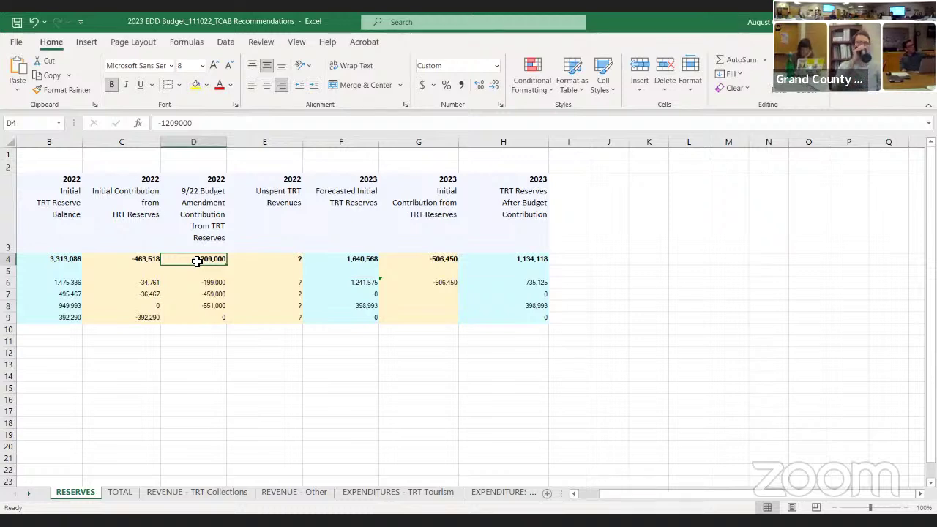
pyautogui.press('Return')
pyautogui.press('Up')
pyautogui.press('Right')
pyautogui.press('Right')
pyautogui.press('Right')
pyautogui.press('Right')
pyautogui.press('Left')
pyautogui.press('Left')
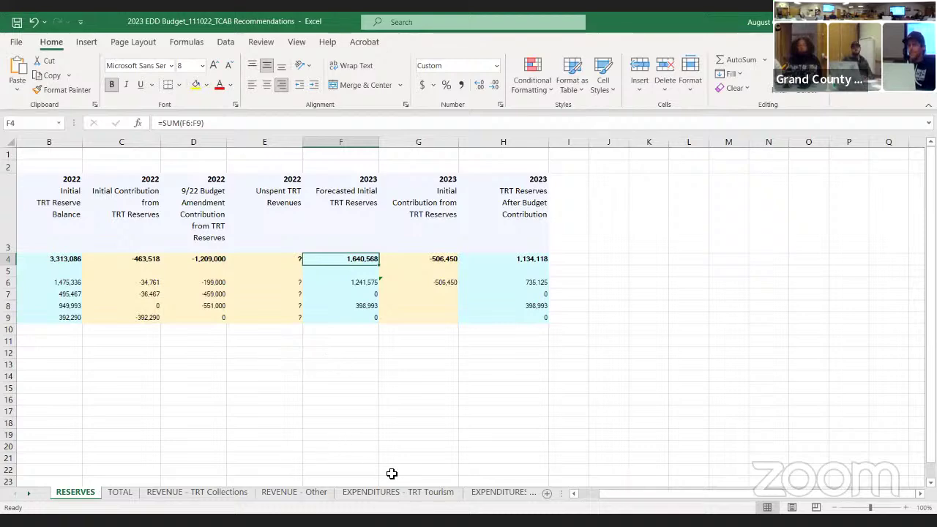
# Step: Return to the EXPENDITURES - TRT Tourism sheet and inspect the two Special Event Grant amounts
pyautogui.click(439, 493)
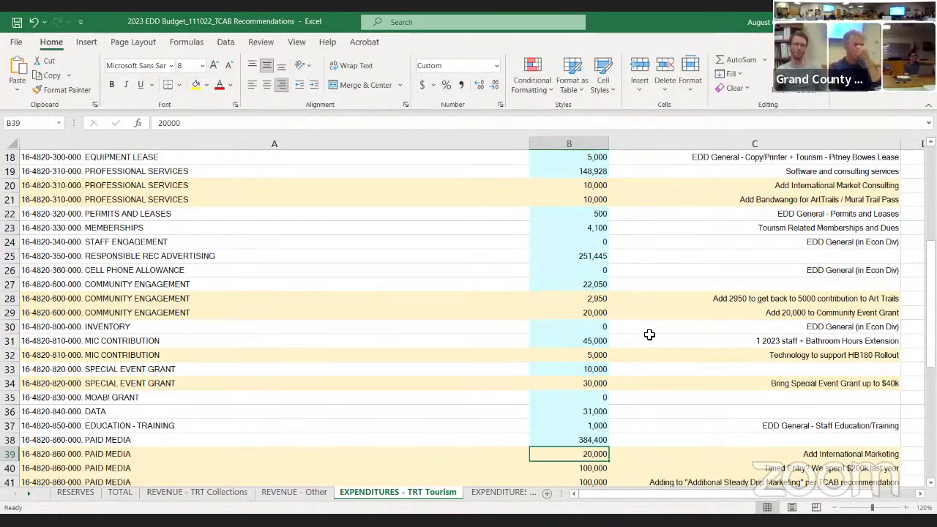
pyautogui.scroll(-1, 649, 334)
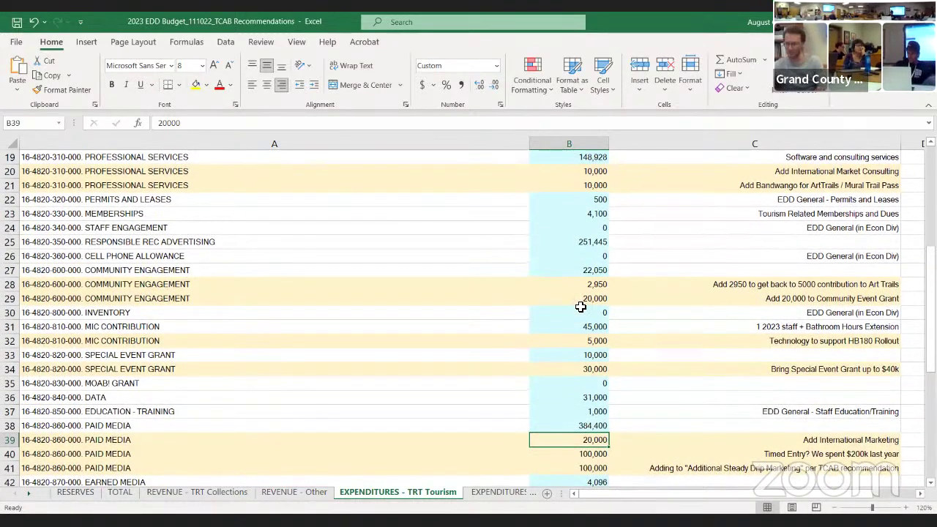
pyautogui.scroll(1, 635, 307)
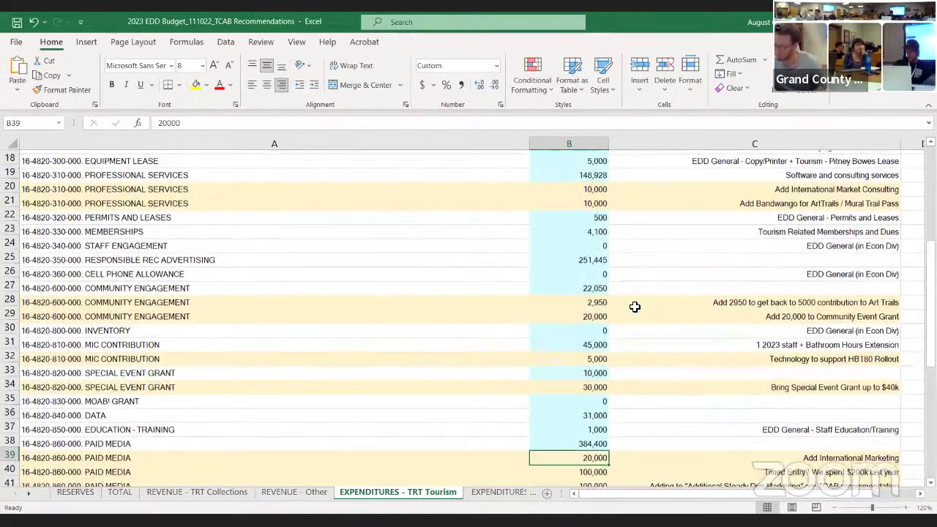
pyautogui.scroll(-1, 634, 306)
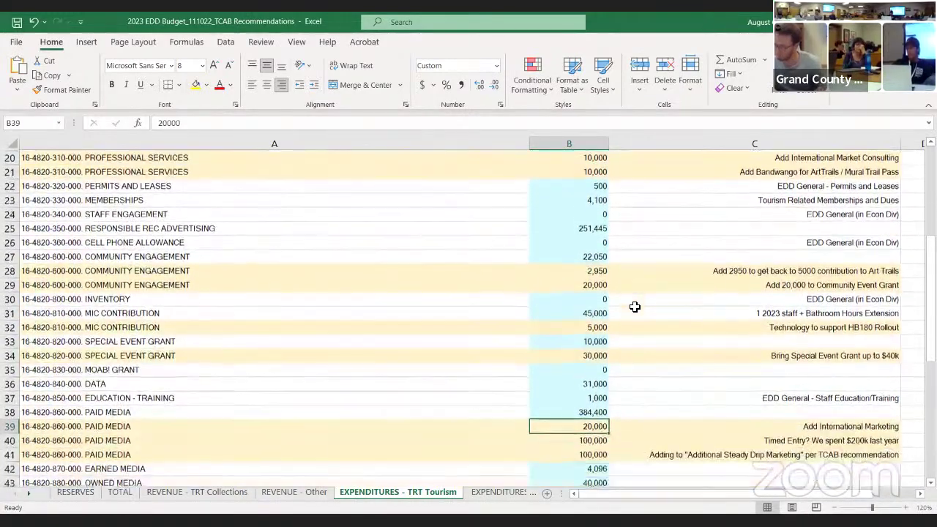
pyautogui.click(586, 355)
pyautogui.press('Up')
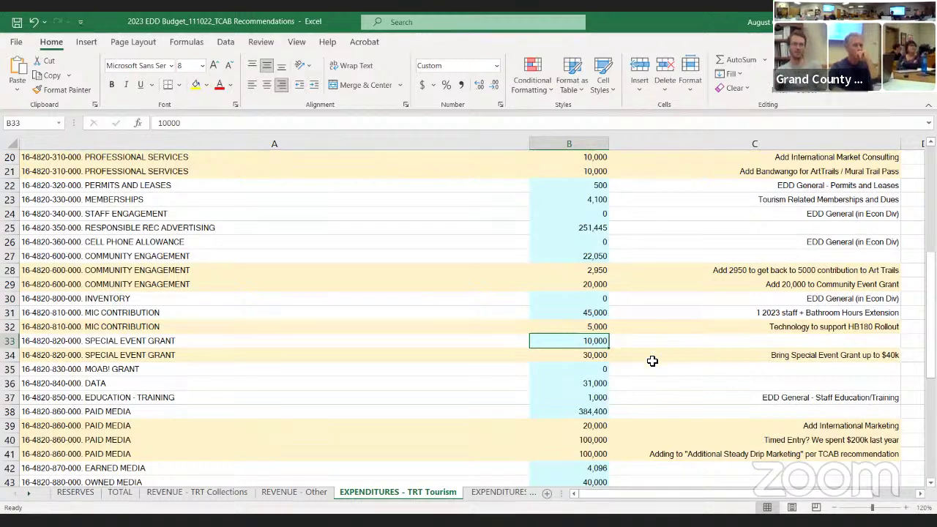
# Step: Inspect the three Community Engagement amounts and the Professional Services addition for Bandwango
pyautogui.click(586, 257)
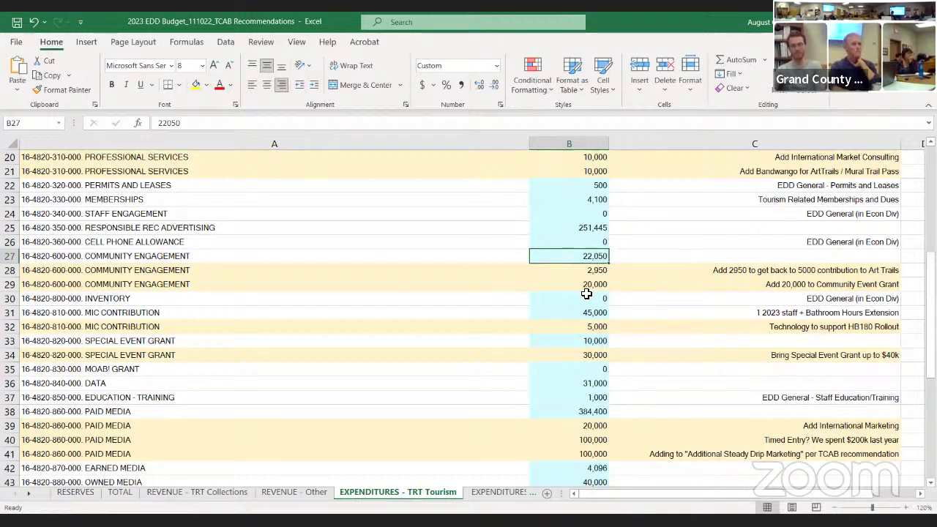
pyautogui.click(570, 288)
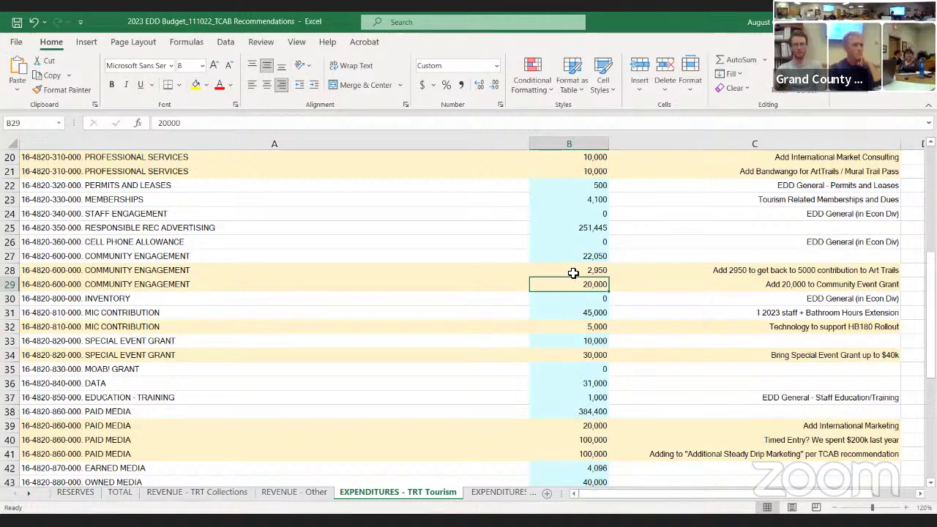
pyautogui.click(574, 272)
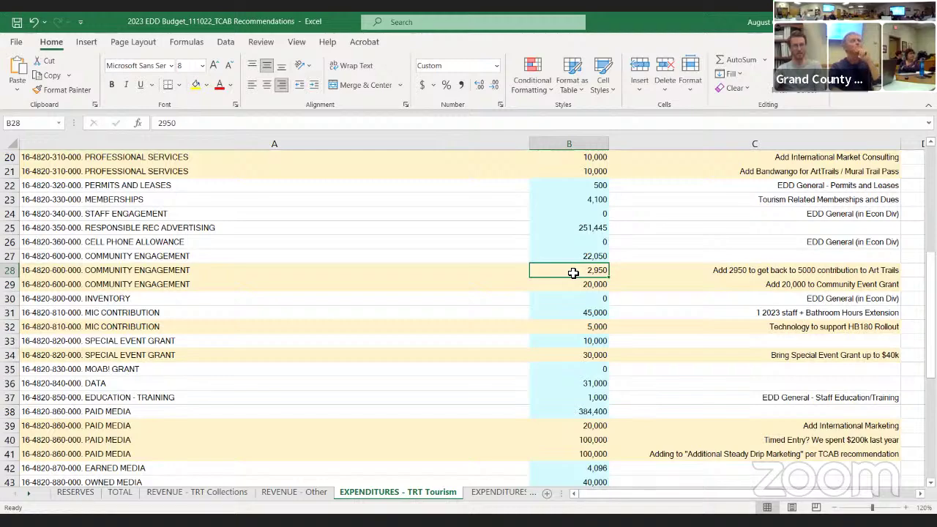
pyautogui.scroll(2, 573, 273)
pyautogui.scroll(1, 573, 272)
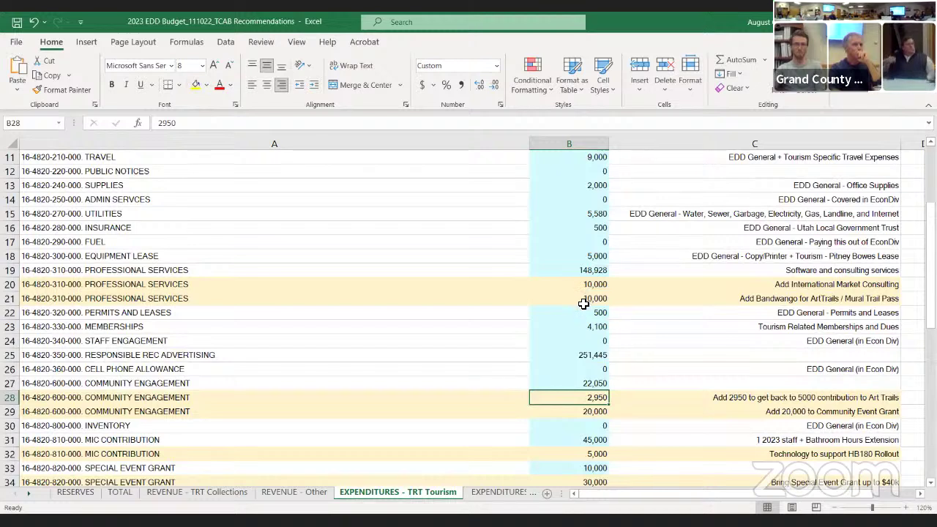
pyautogui.click(586, 301)
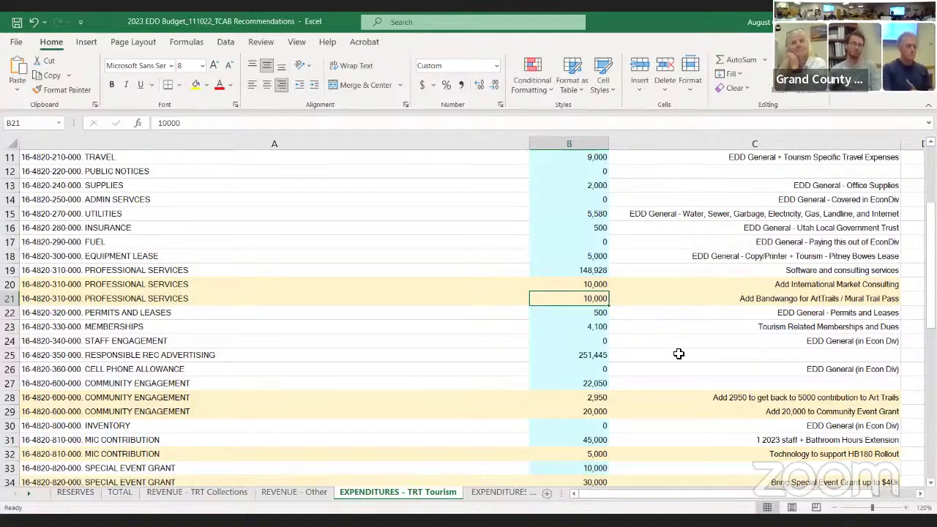
# Step: Locate the Paid Media additions and inspect the amount proposed for Timed Entry
pyautogui.scroll(-1, 679, 353)
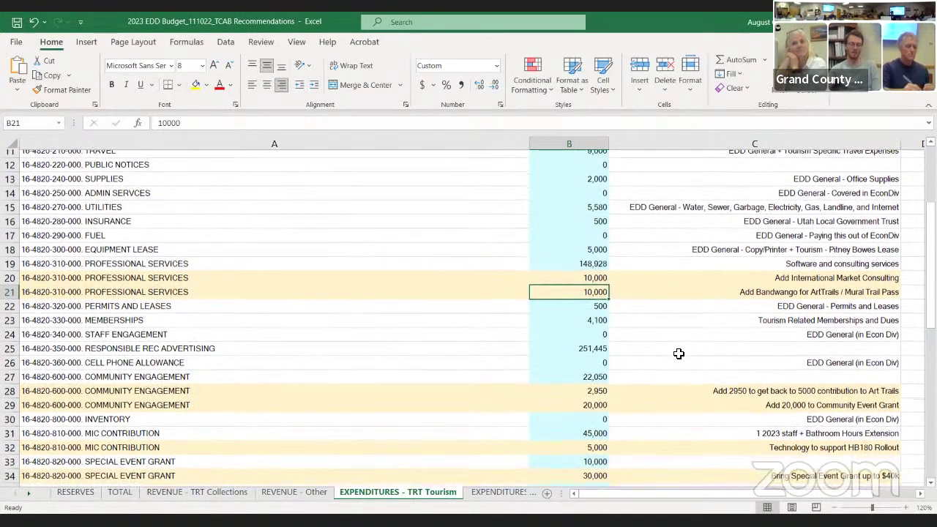
pyautogui.scroll(-2, 679, 353)
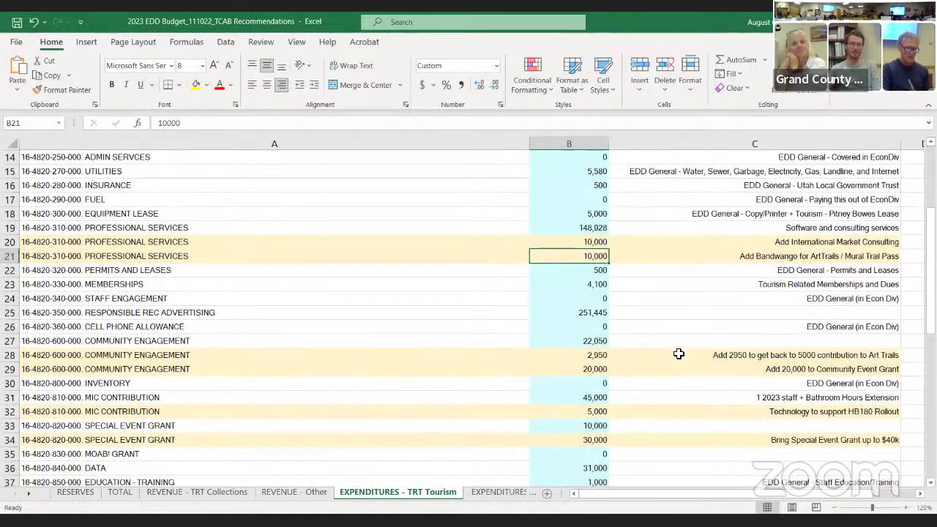
pyautogui.scroll(-4, 679, 353)
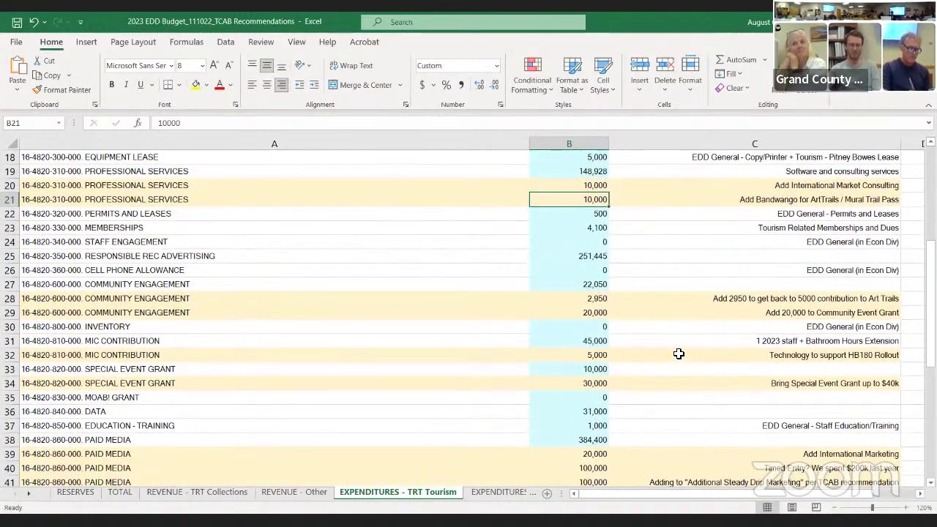
pyautogui.scroll(-6, 679, 353)
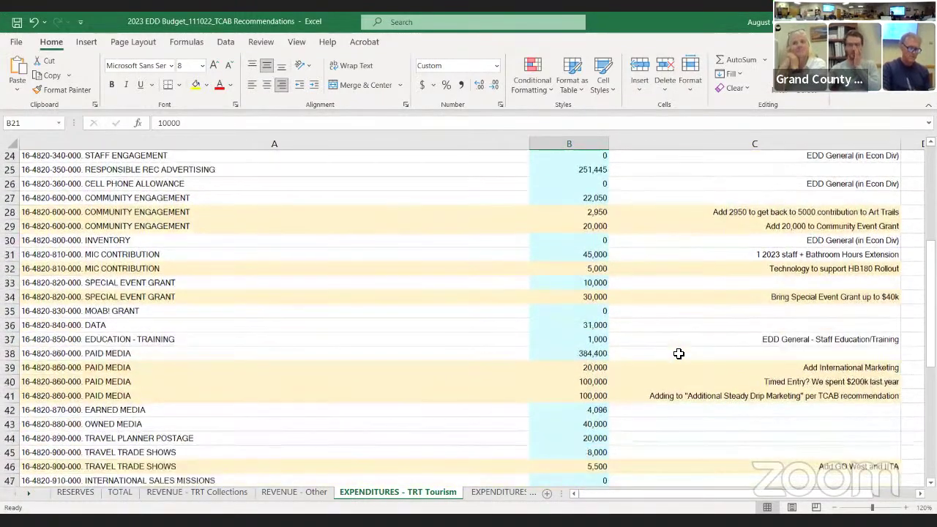
pyautogui.scroll(-2, 679, 354)
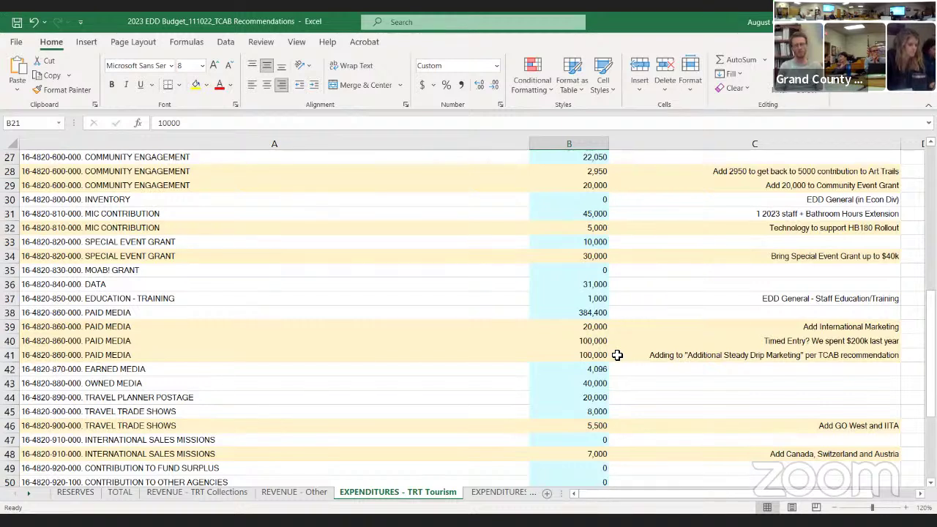
pyautogui.click(600, 345)
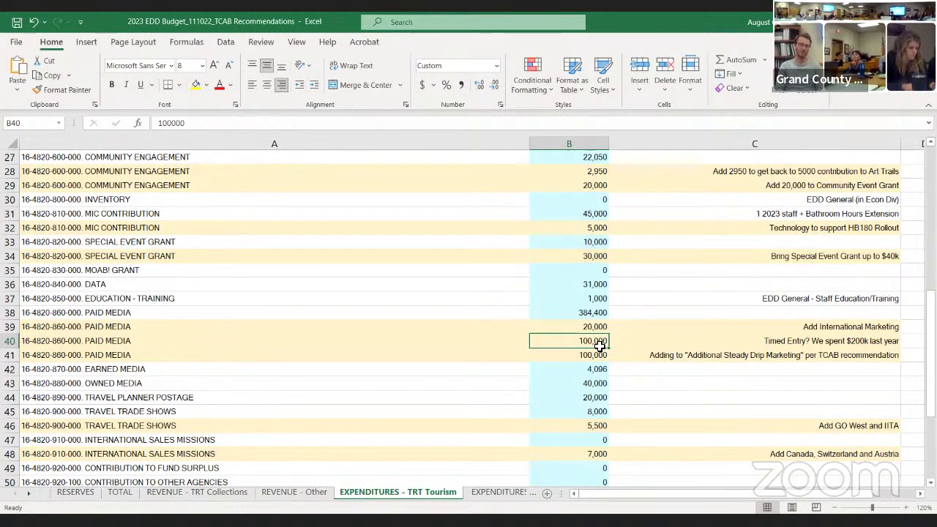
# Step: Inspect the 5,000 MIC Contribution addition and its note about technology for the HB180 rollout
pyautogui.click(595, 223)
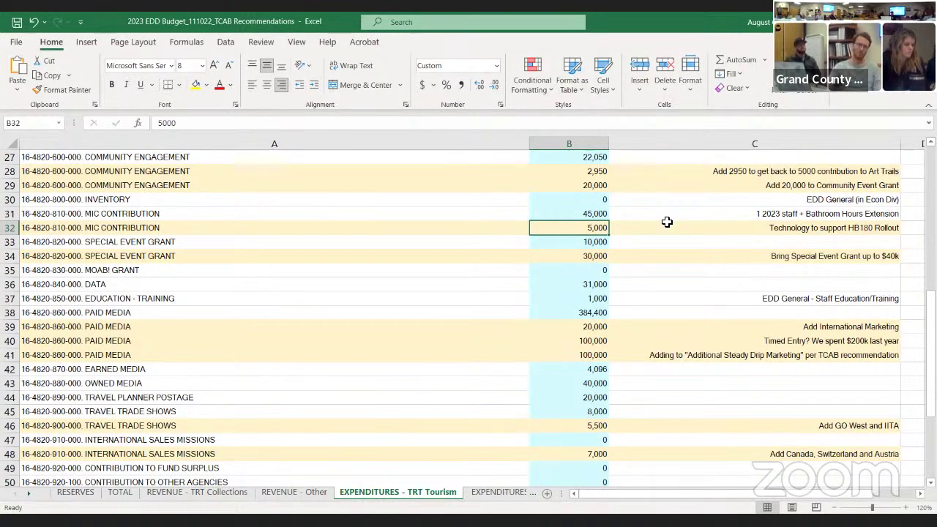
pyautogui.scroll(-1, 667, 222)
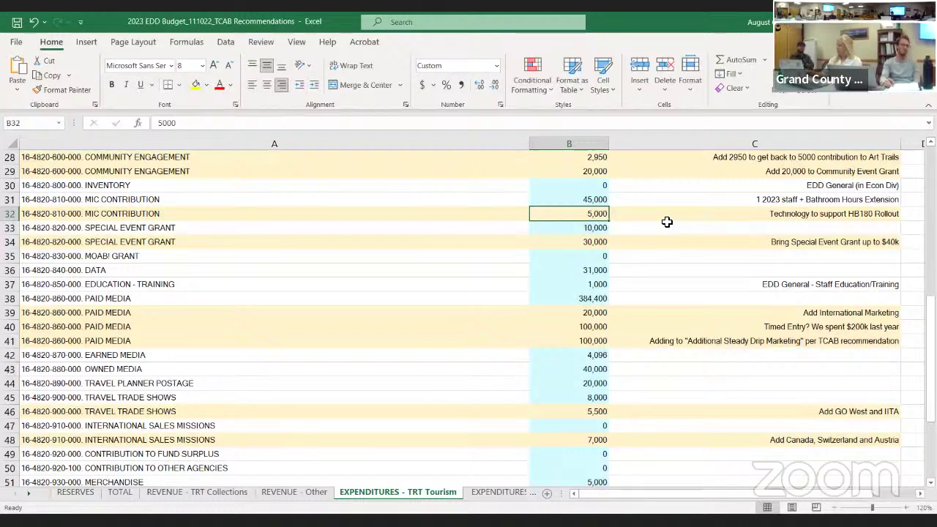
pyautogui.press('Right')
# Step: Return to the upper expenditure lines and inspect the base Professional Services amount for software and consulting services
pyautogui.scroll(3, 667, 222)
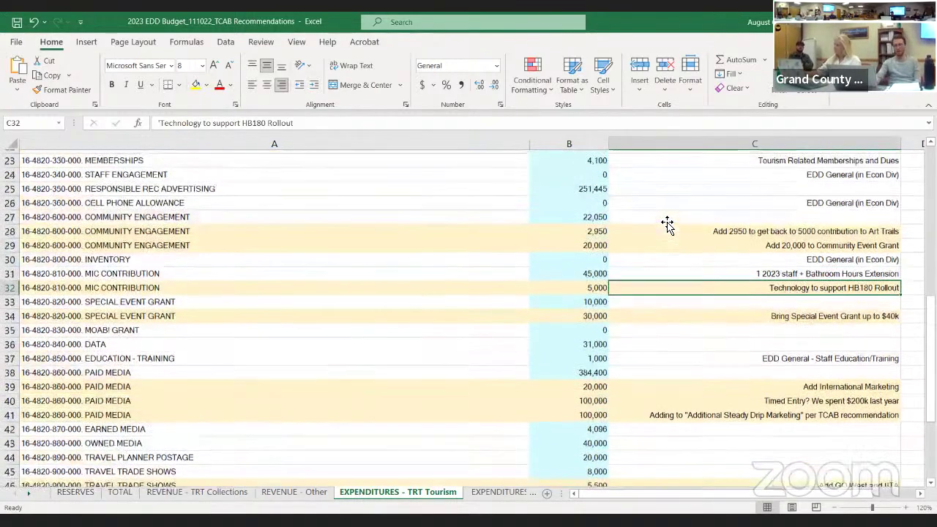
pyautogui.scroll(6, 667, 221)
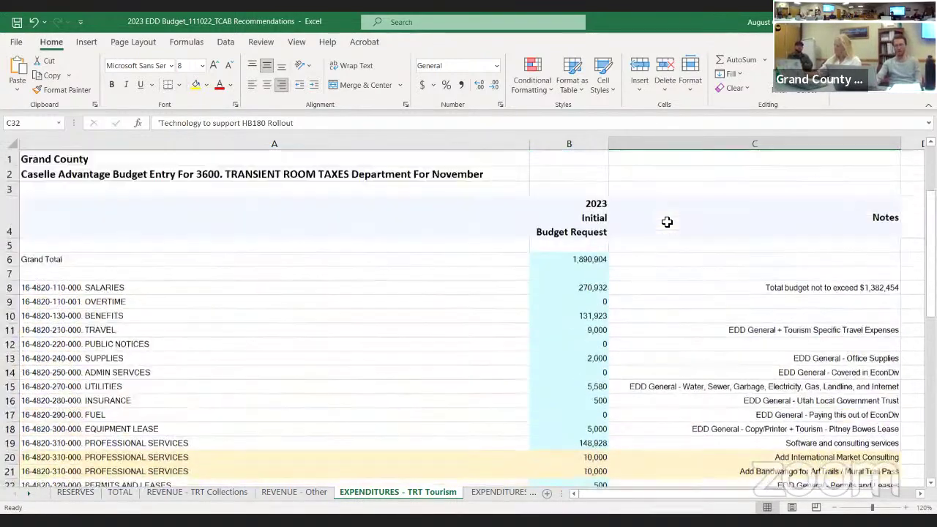
pyautogui.scroll(-1, 667, 222)
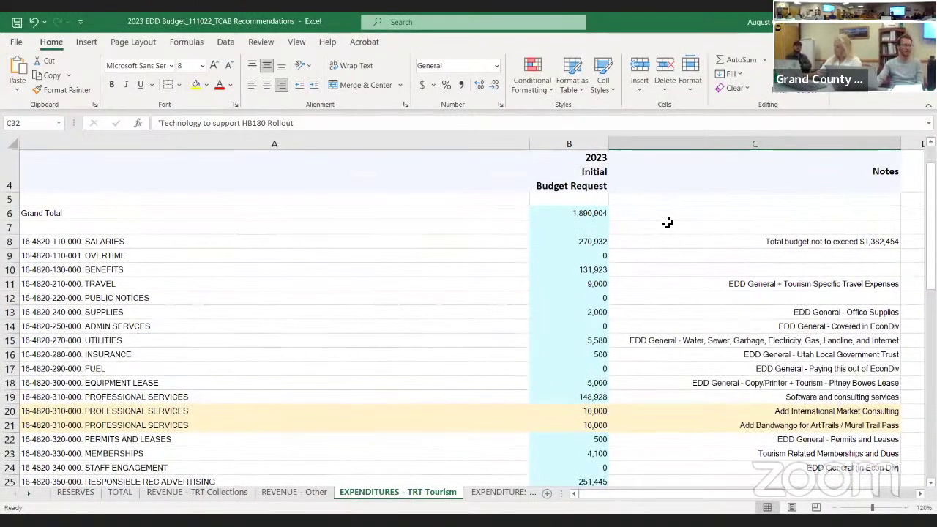
pyautogui.scroll(-1, 629, 295)
pyautogui.click(589, 355)
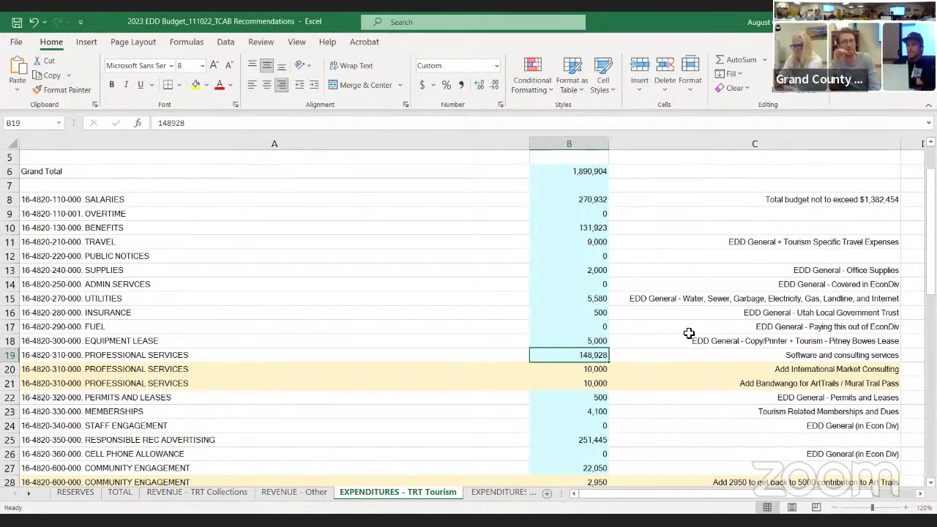
# Step: Review the TRT Tourism expenditure lines from the Grand Total through the highlighted Paid Media additions
pyautogui.scroll(-5, 689, 333)
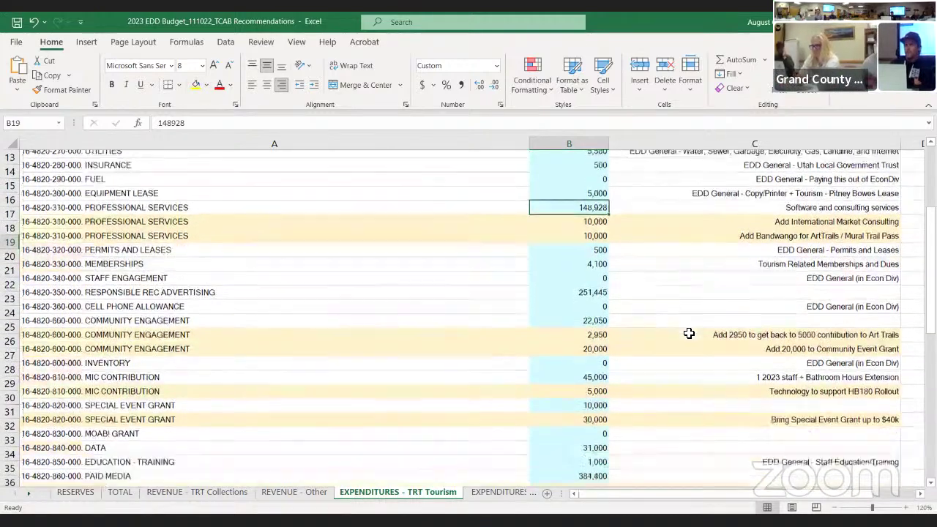
pyautogui.scroll(-1, 688, 333)
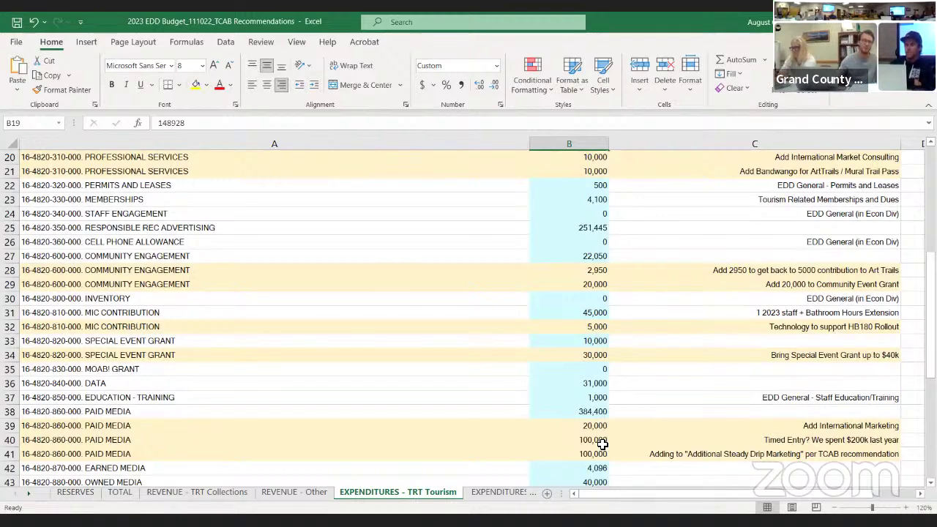
pyautogui.scroll(-1, 602, 445)
pyautogui.scroll(4, 602, 444)
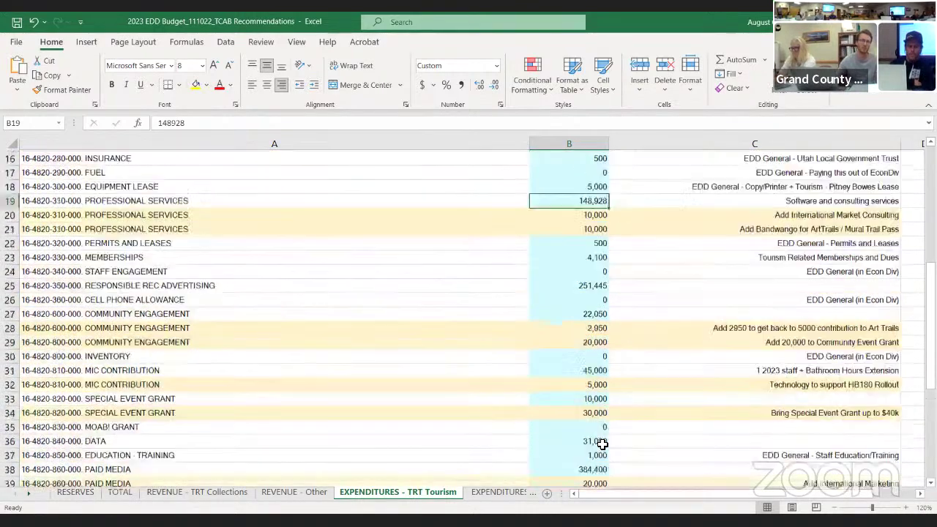
pyautogui.scroll(5, 602, 444)
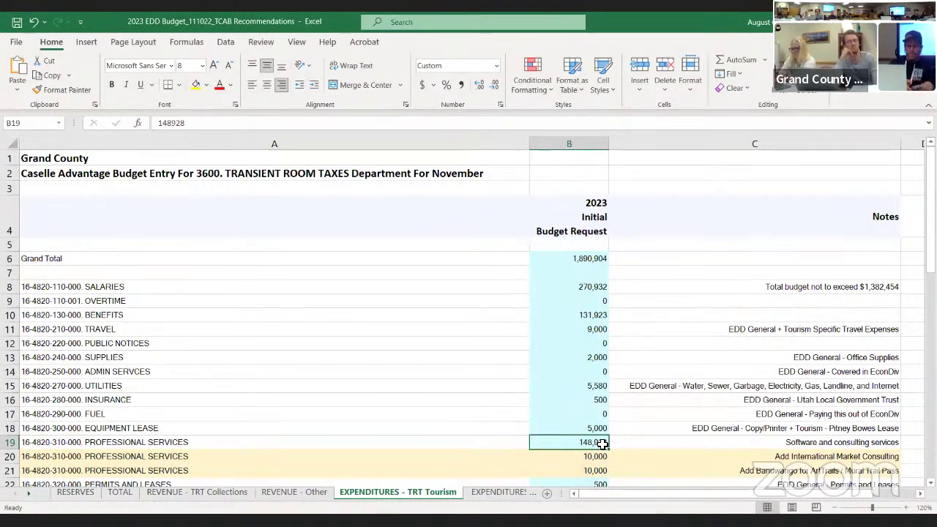
pyautogui.scroll(-3, 602, 445)
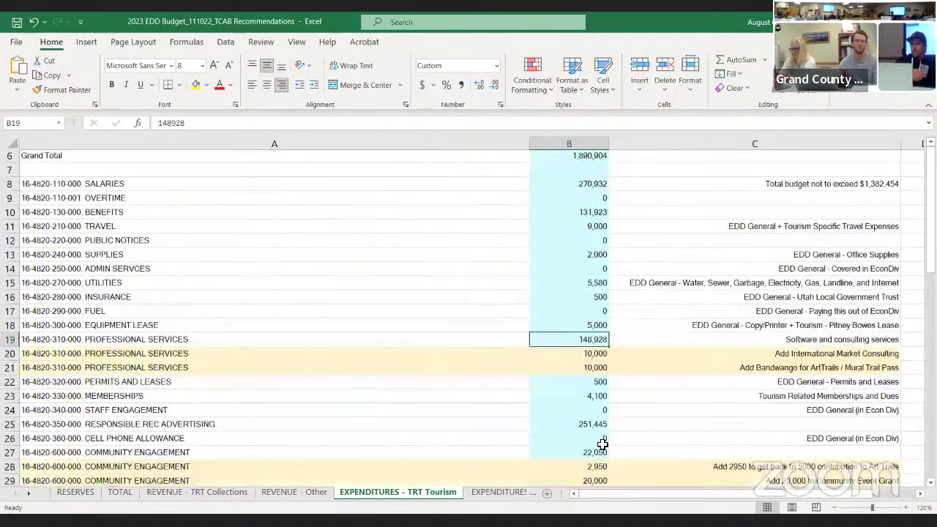
pyautogui.scroll(-1, 602, 444)
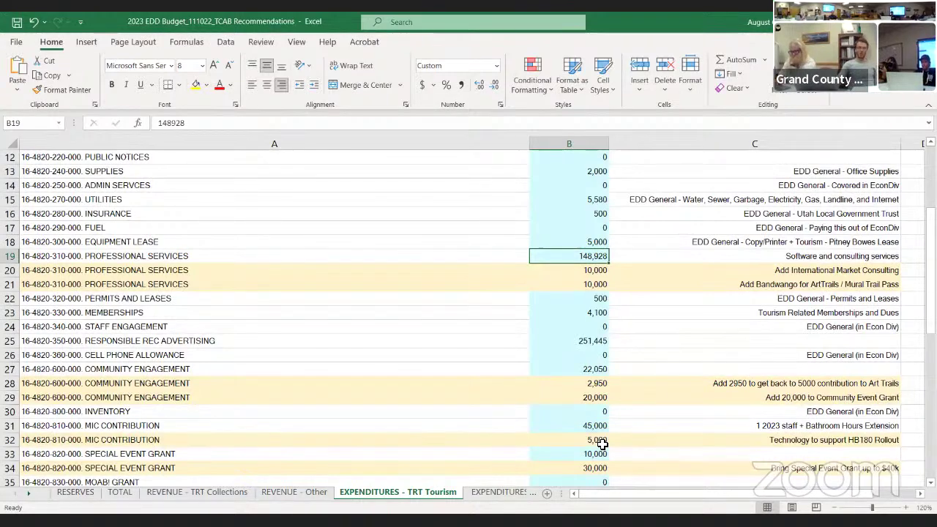
pyautogui.scroll(-1, 602, 443)
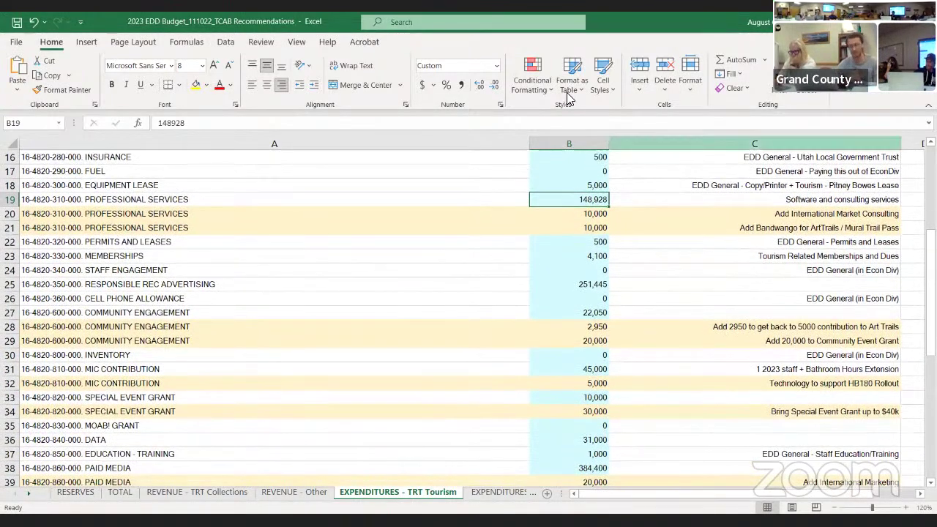
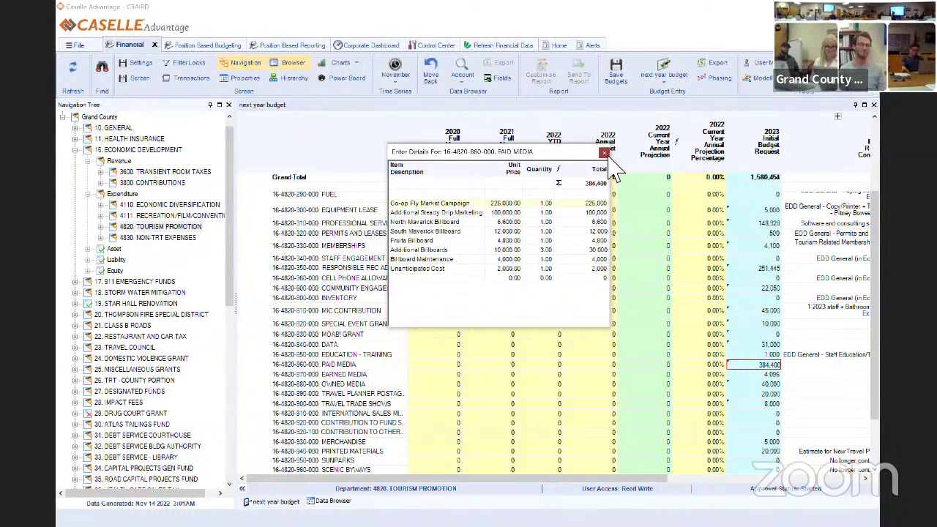
# Step: Close the Paid Media details, check department 4111 Recreation/Film/Conventions, and return to 4820 Tourism Promotion
pyautogui.click(603, 153)
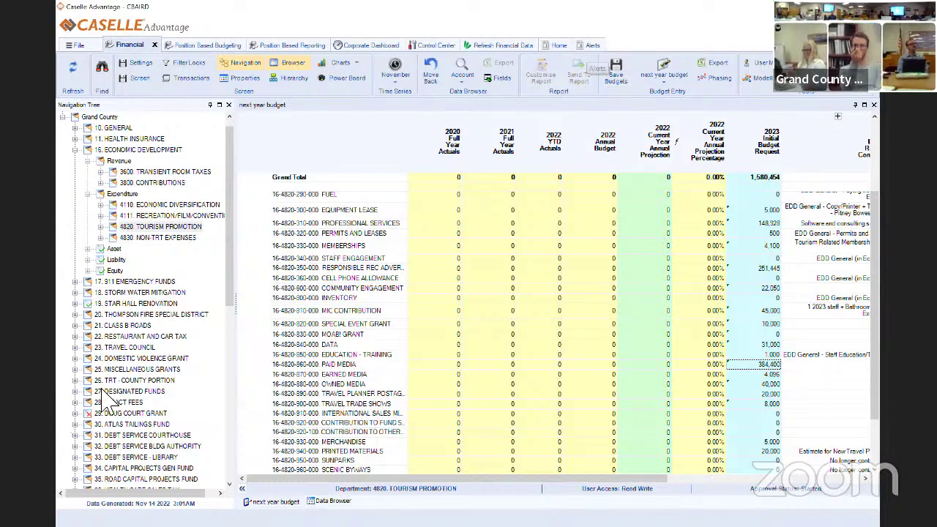
pyautogui.click(176, 215)
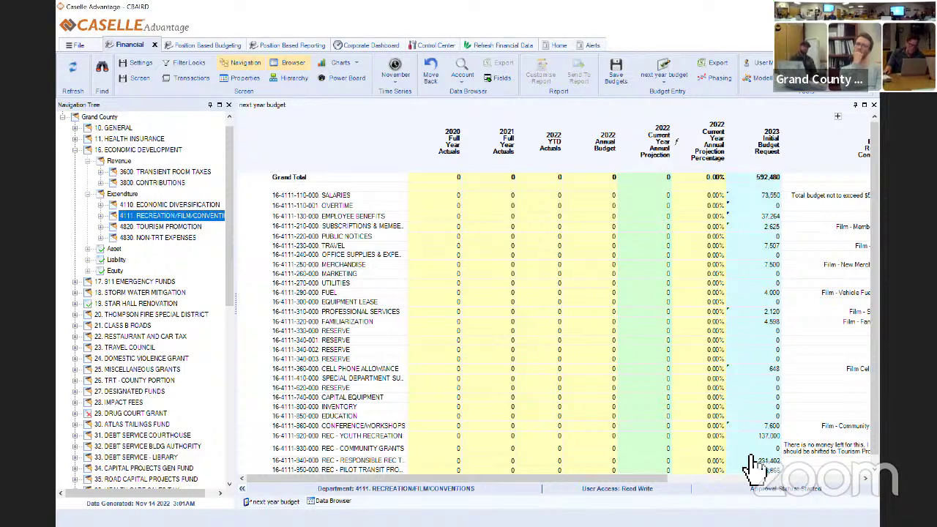
pyautogui.click(175, 216)
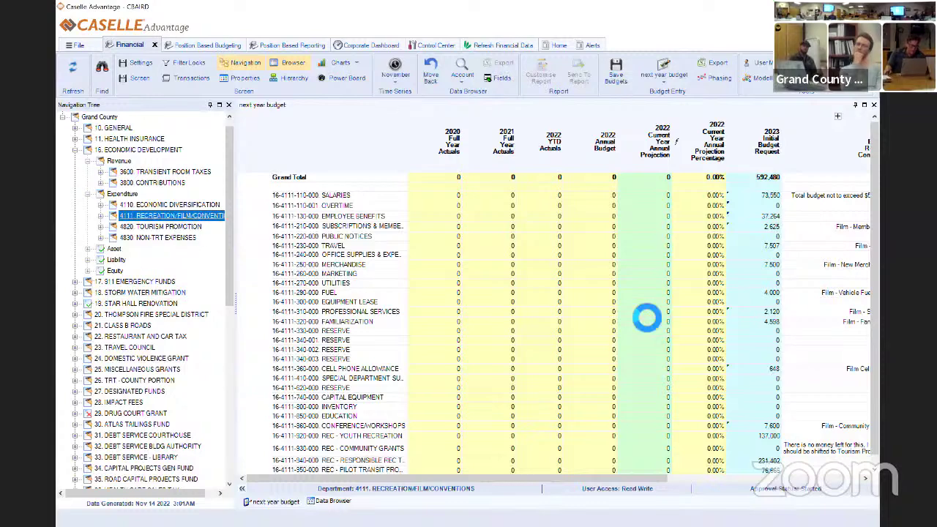
pyautogui.press('Down')
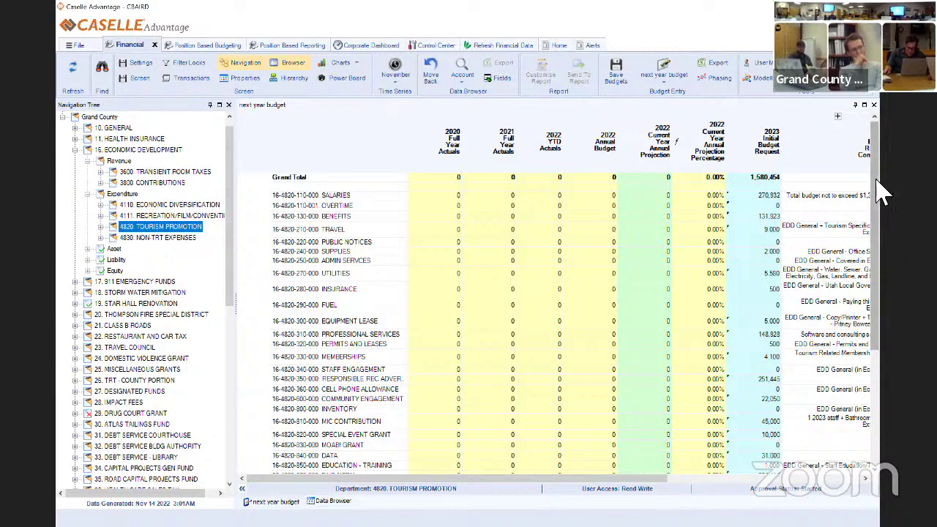
# Step: Inspect the itemized details behind the Responsible Rec Advertising 2023 budget request, moving the details window clear of the grid, and close them
pyautogui.moveTo(881, 172); pyautogui.dragTo(886, 234)
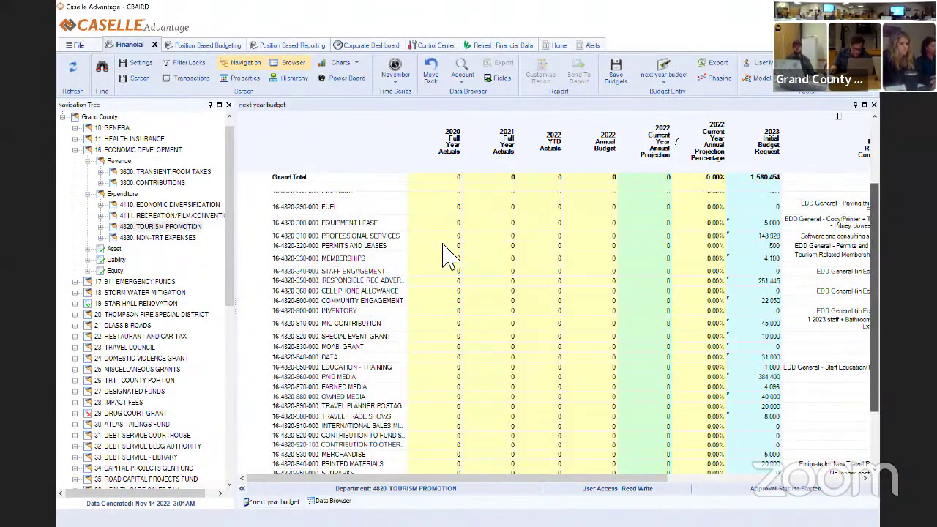
pyautogui.click(756, 282)
pyautogui.doubleClick(754, 282)
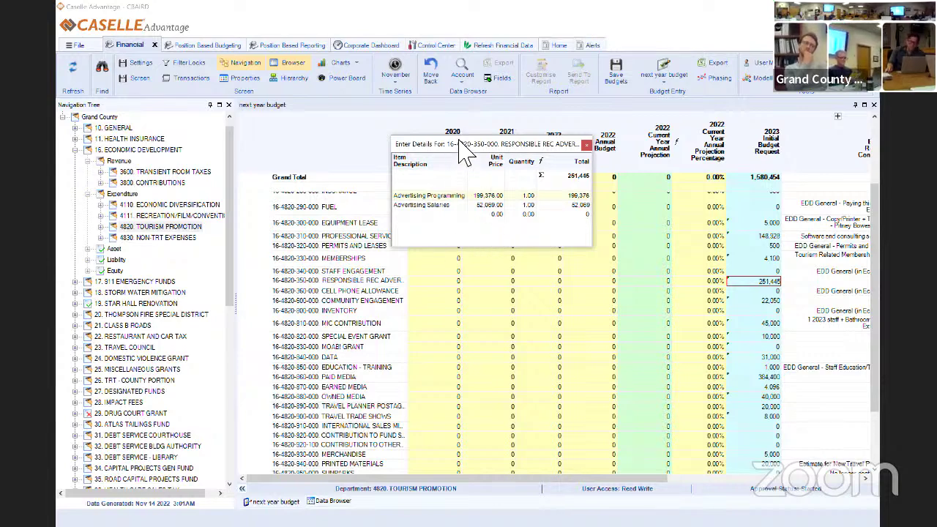
pyautogui.moveTo(460, 154); pyautogui.dragTo(535, 77)
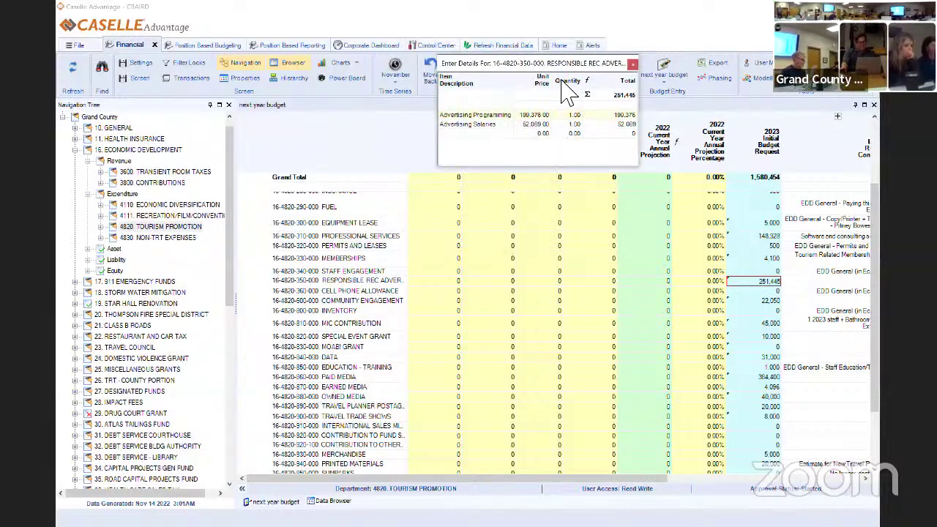
pyautogui.click(634, 65)
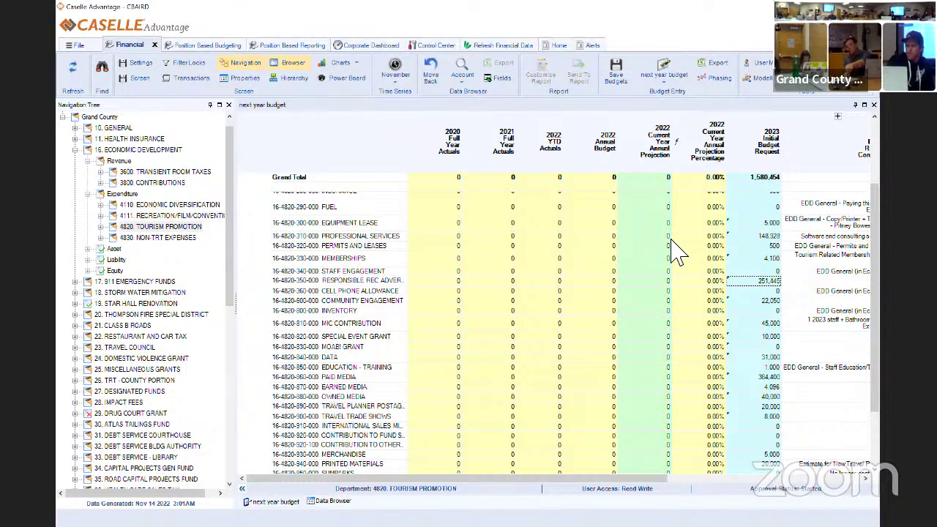
pyautogui.click(644, 300)
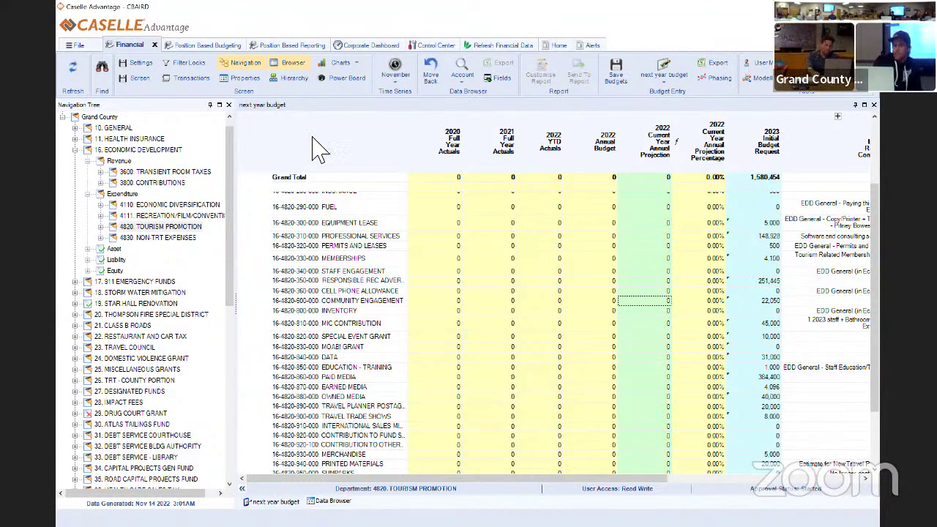
pyautogui.click(278, 133)
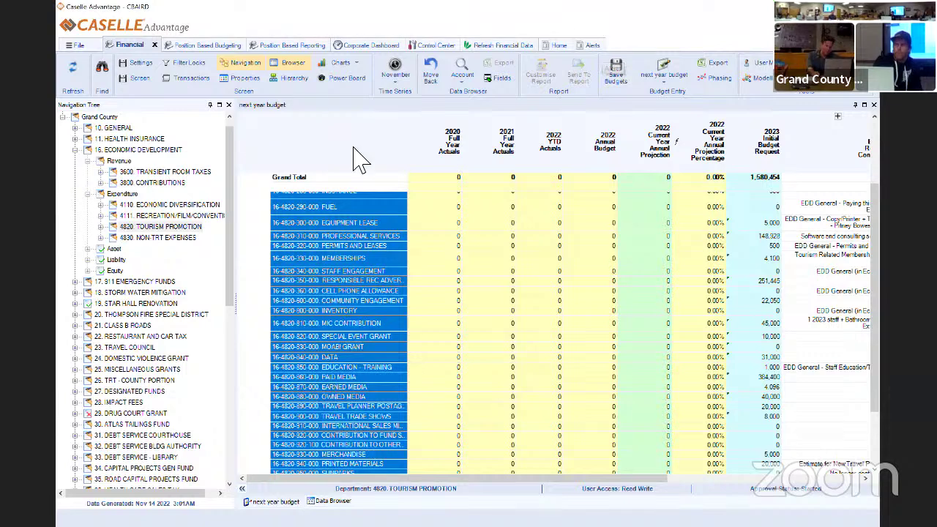
pyautogui.hotkey('ctrl', 'a')
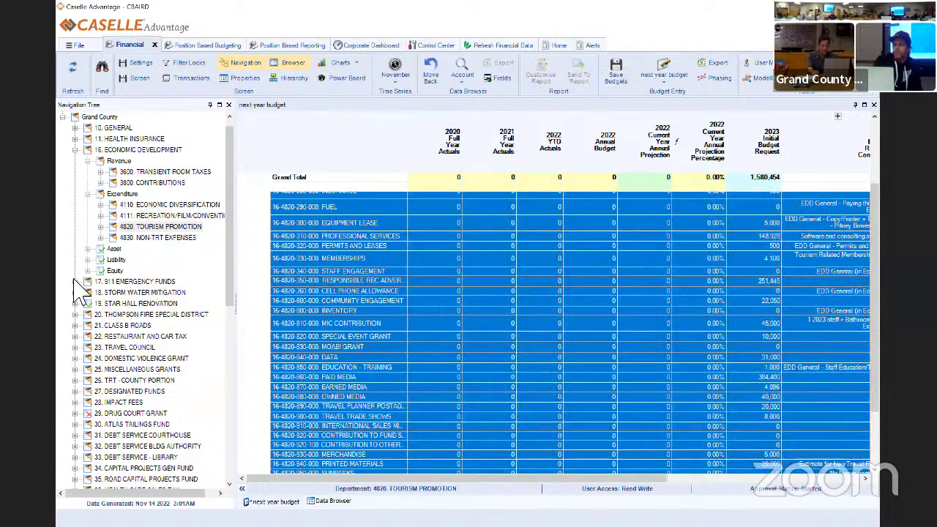
pyautogui.click(87, 304)
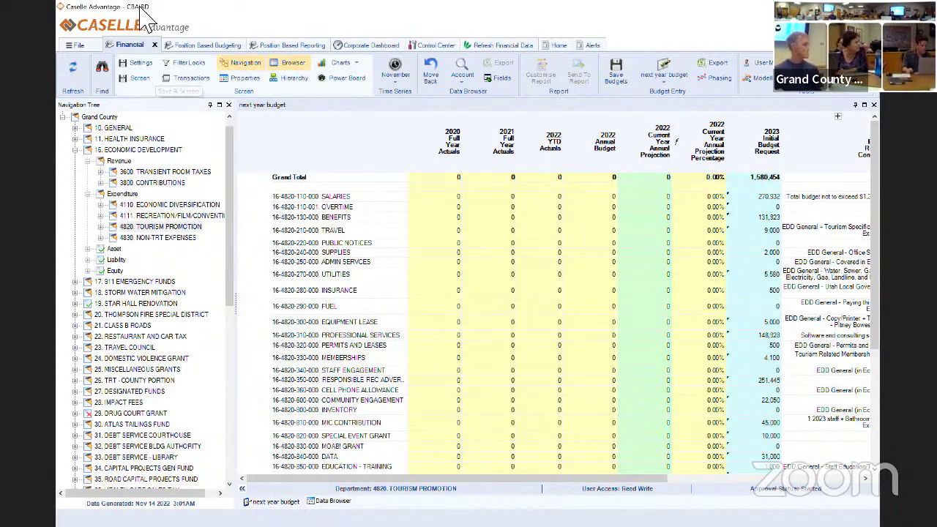
# Step: Display the 4111 Recreation/Film/Conventions budget and examine its 2023 request comments and next year budget totals
pyautogui.click(161, 216)
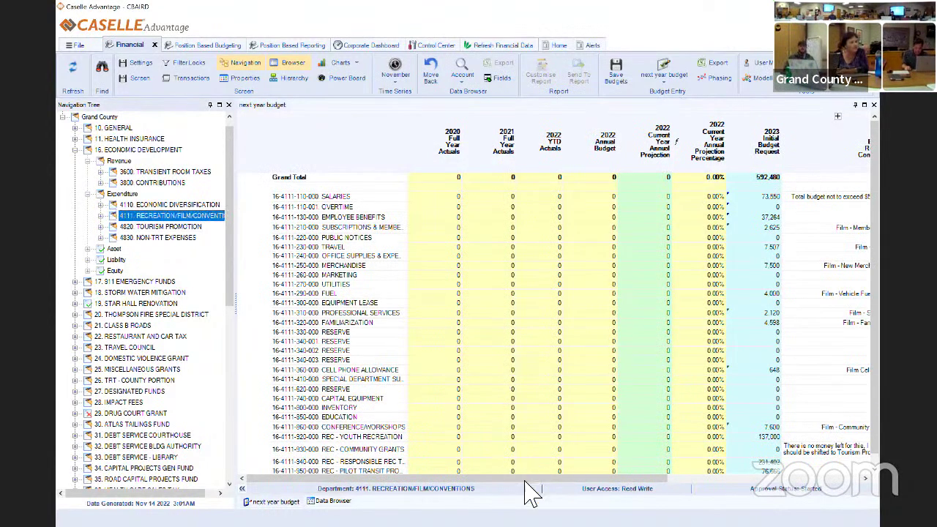
pyautogui.hscroll(3, 590, 485)
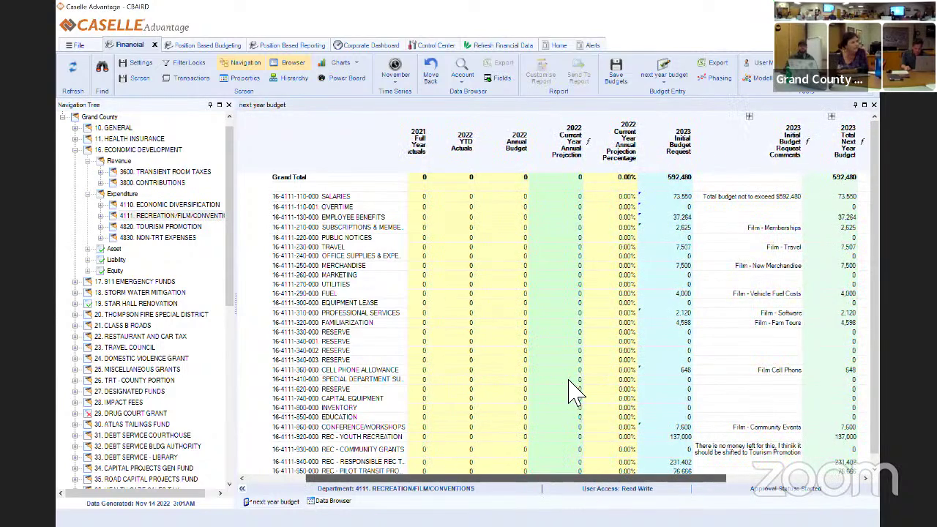
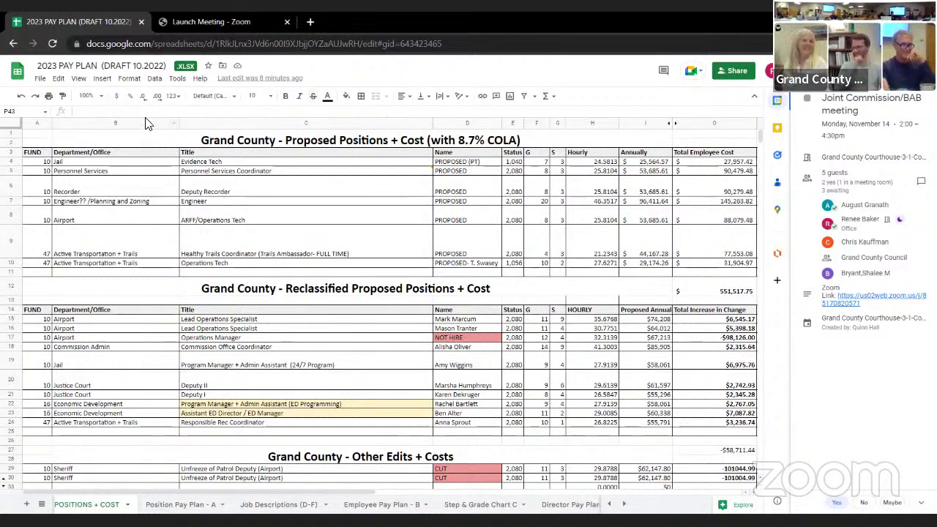
# Step: Enlarge the Positions + Cost sheet to 150% and close the calendar event details and calendar sidebar
pyautogui.click(88, 96)
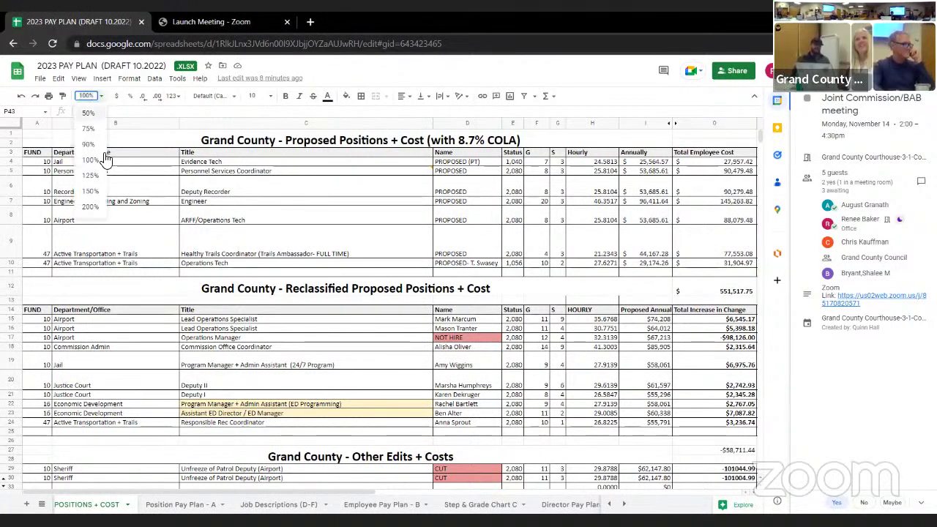
pyautogui.click(103, 196)
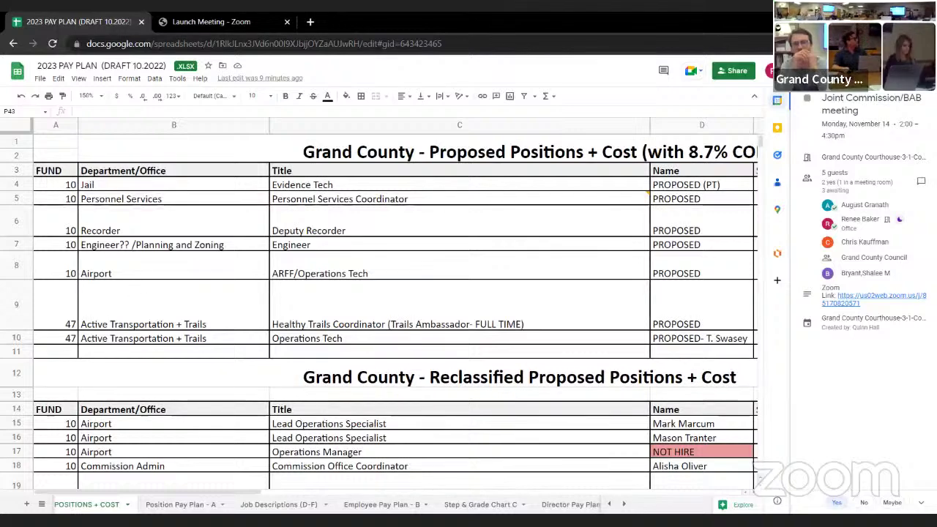
pyautogui.click(806, 98)
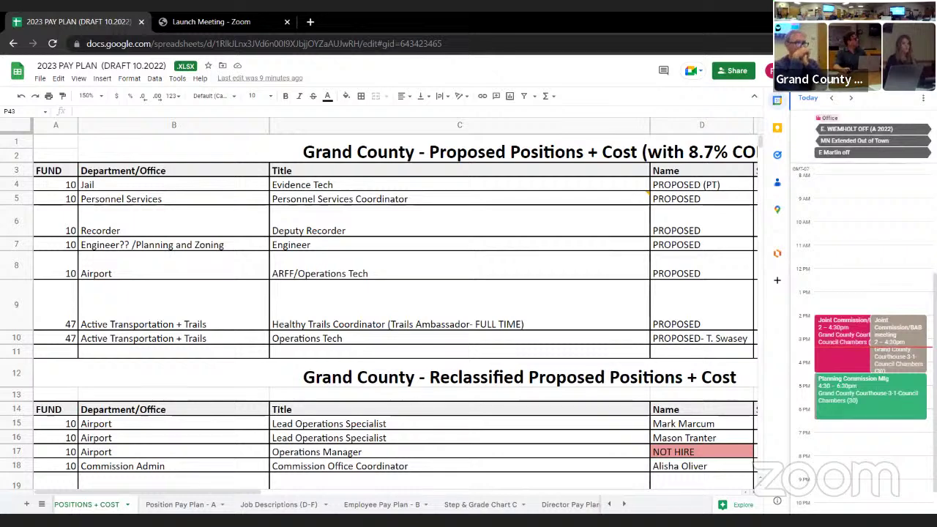
pyautogui.click(922, 81)
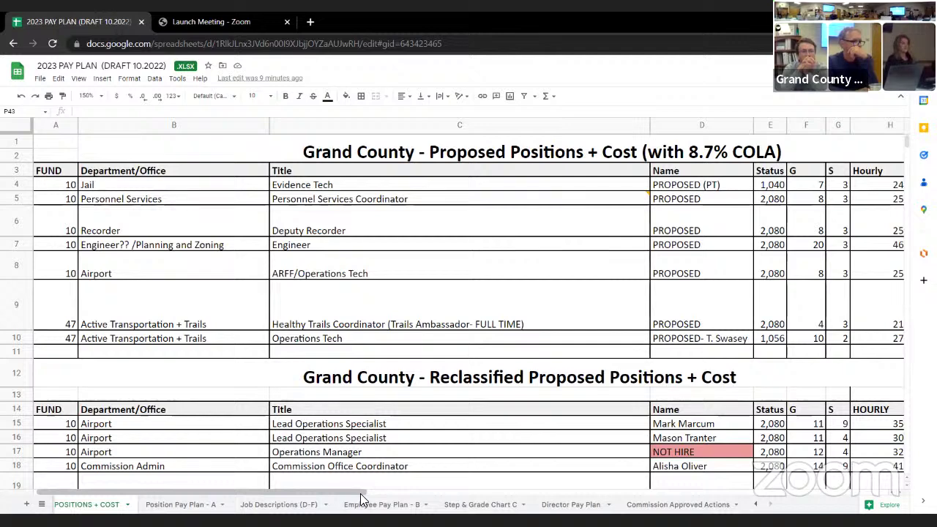
# Step: Examine the Total Employee Cost, Total Increase in Change and Notes columns for the proposed and reclassified positions
pyautogui.moveTo(359, 497); pyautogui.dragTo(483, 500)
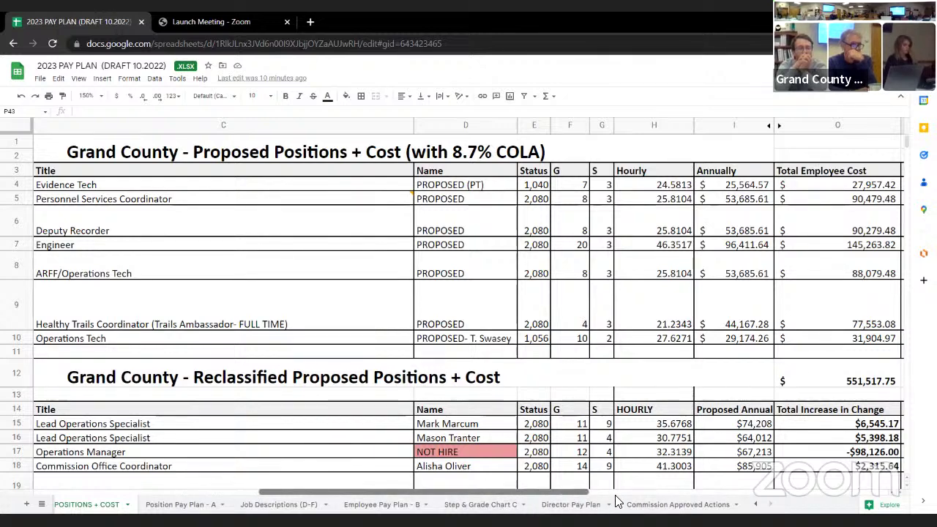
pyautogui.hscroll(5, 615, 502)
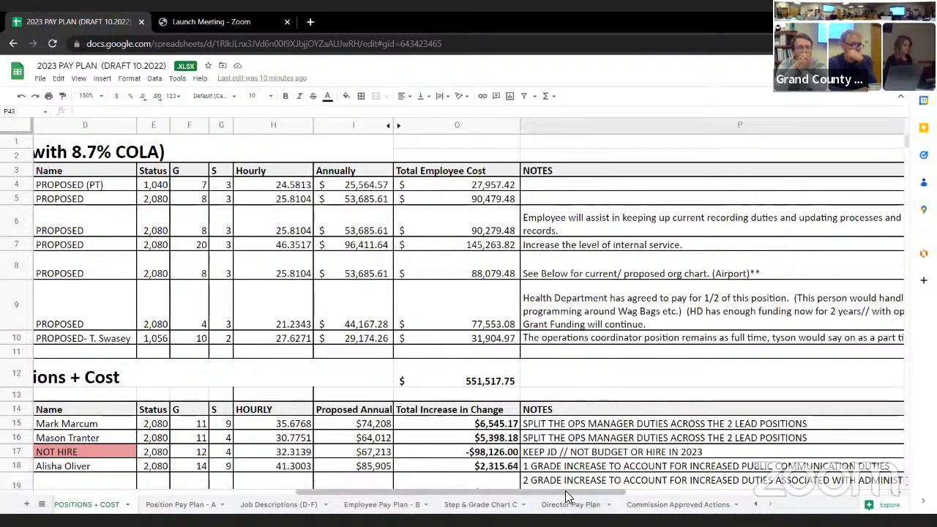
# Step: Examine the notes, grades, annual pay and employee costs for the proposed Personnel Services Coordinator, Deputy Recorder and Engineer positions
pyautogui.moveTo(565, 491); pyautogui.dragTo(627, 486)
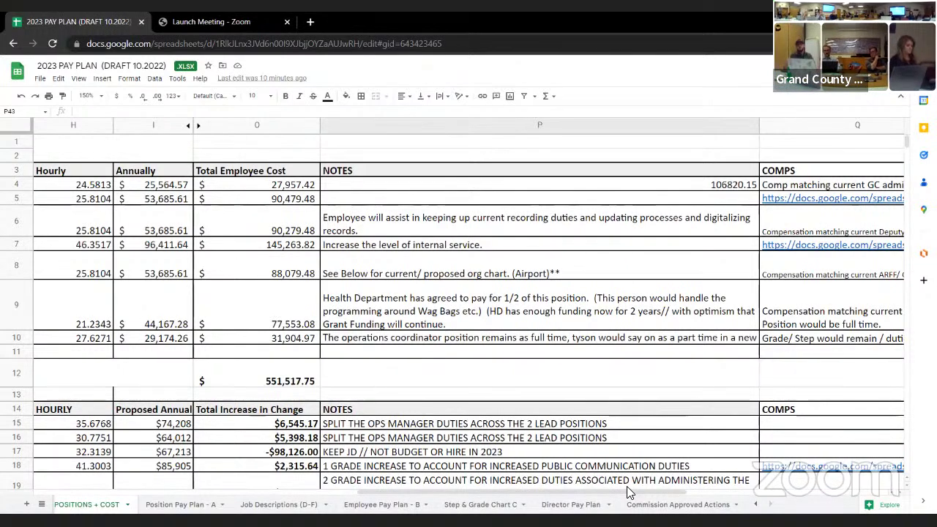
pyautogui.moveTo(627, 495); pyautogui.dragTo(498, 492)
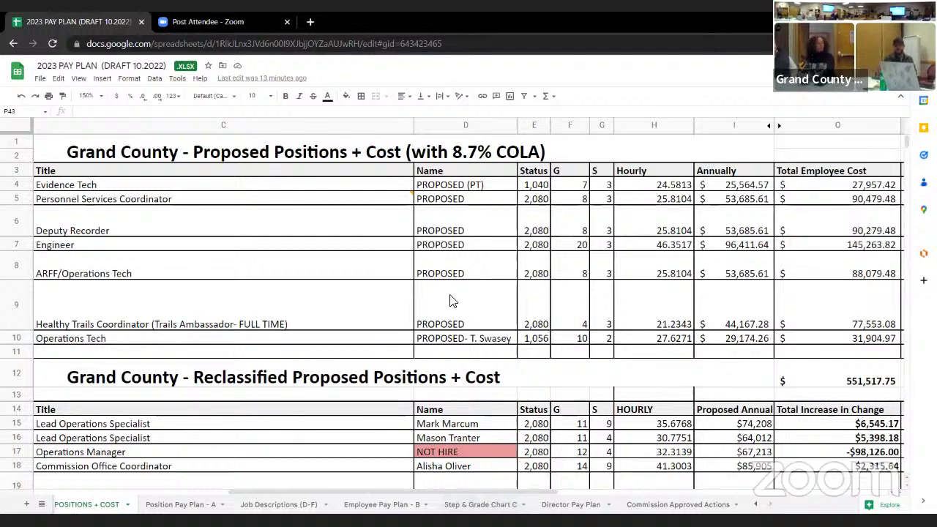
pyautogui.moveTo(407, 199)
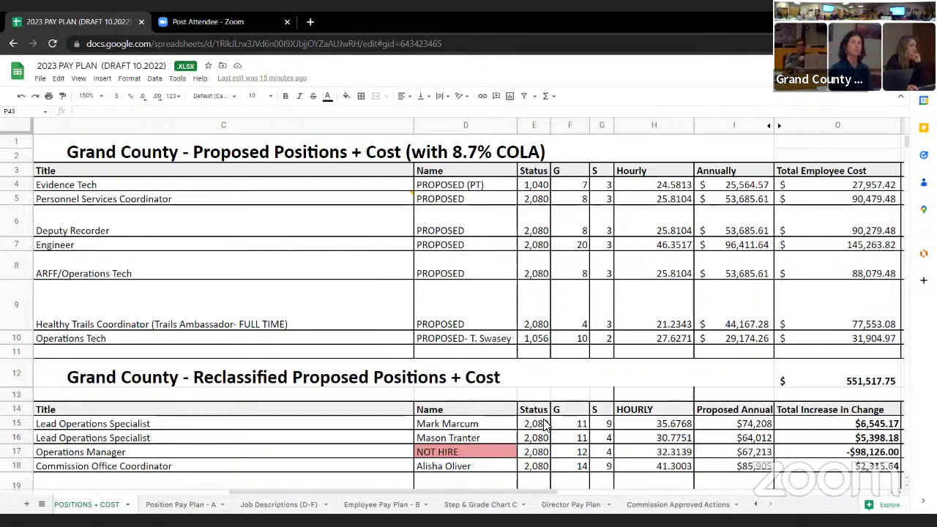
pyautogui.click(579, 199)
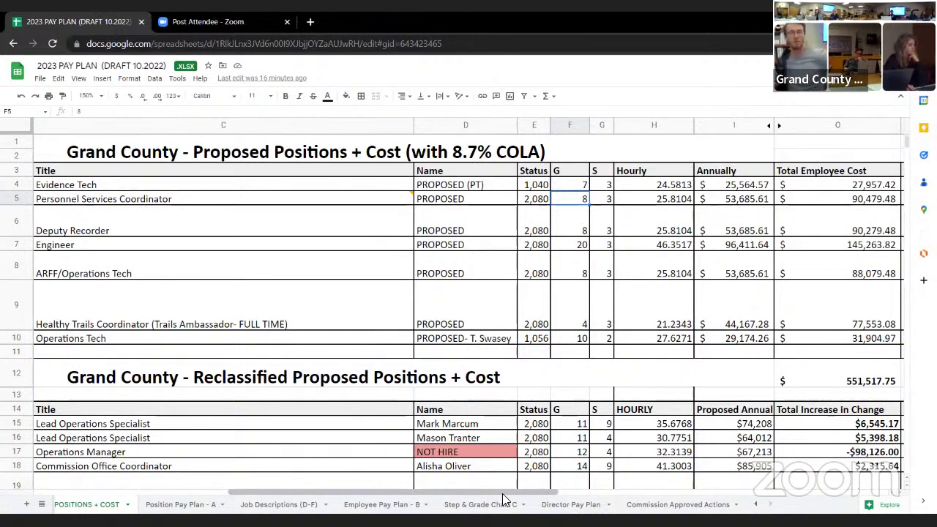
pyautogui.moveTo(505, 497); pyautogui.dragTo(584, 486)
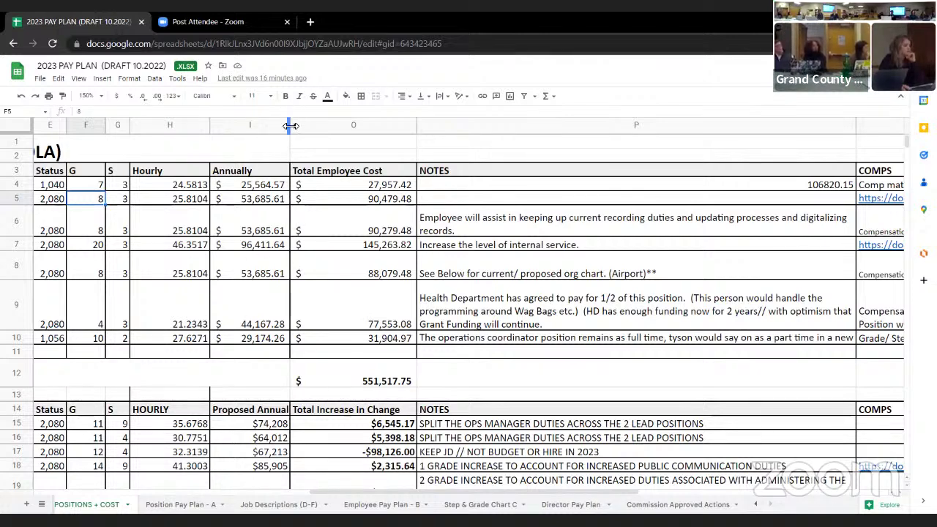
pyautogui.click(284, 204)
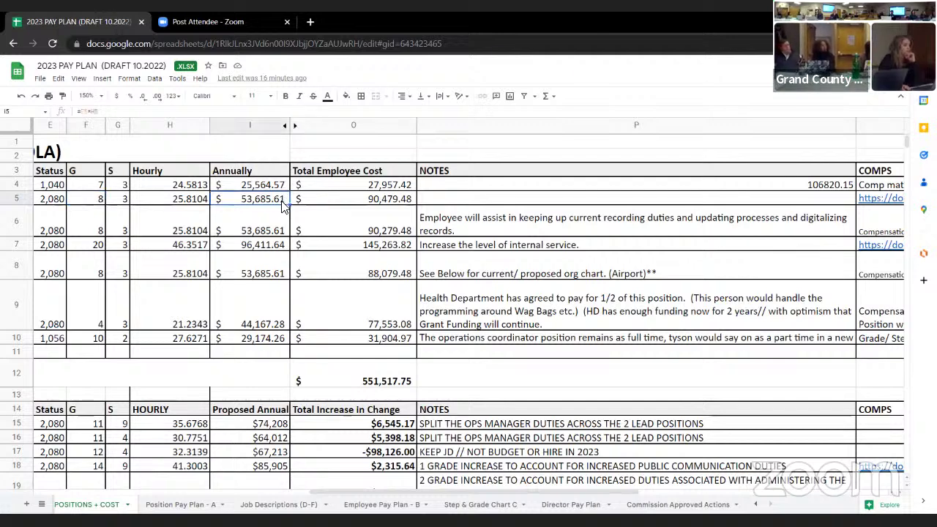
pyautogui.click(279, 227)
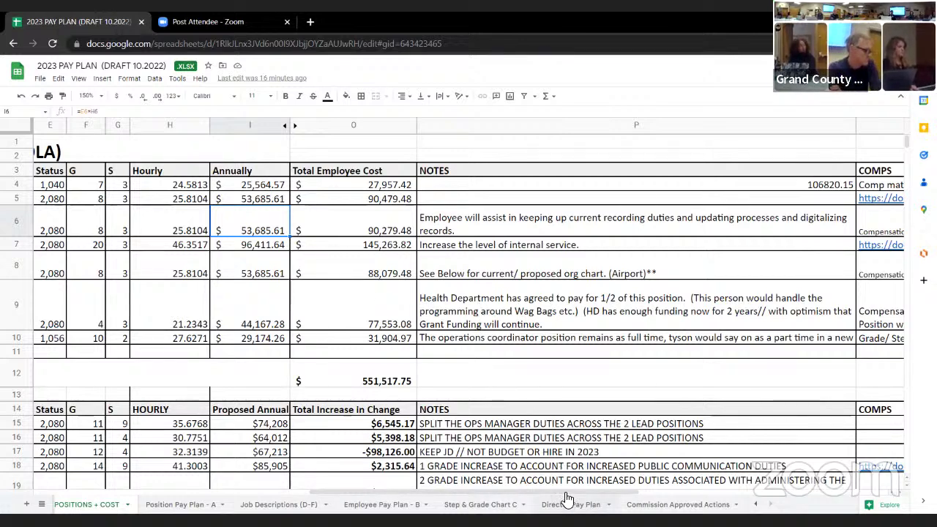
pyautogui.moveTo(508, 489); pyautogui.dragTo(490, 489)
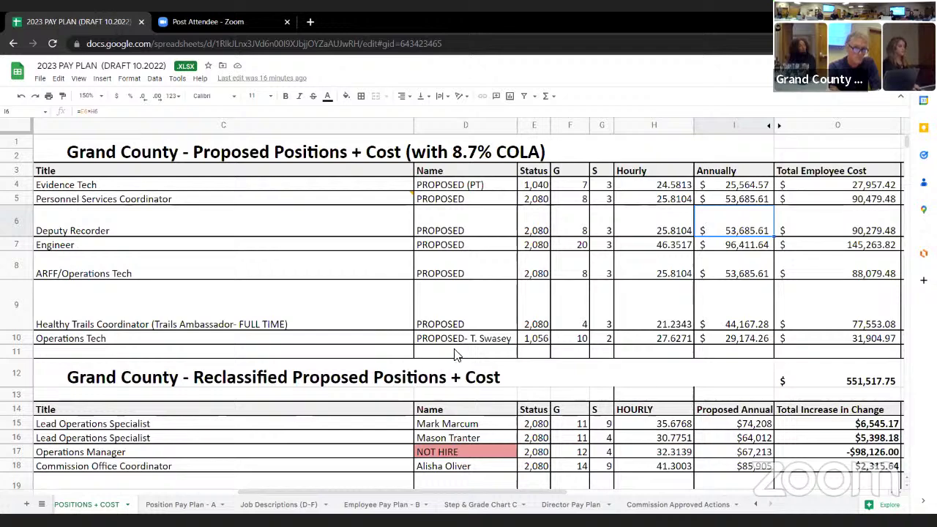
pyautogui.click(533, 247)
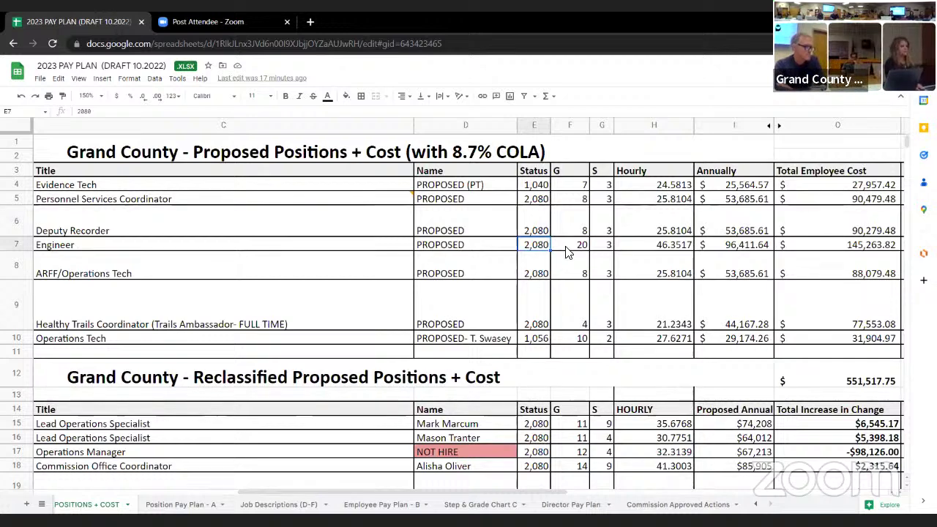
pyautogui.click(735, 253)
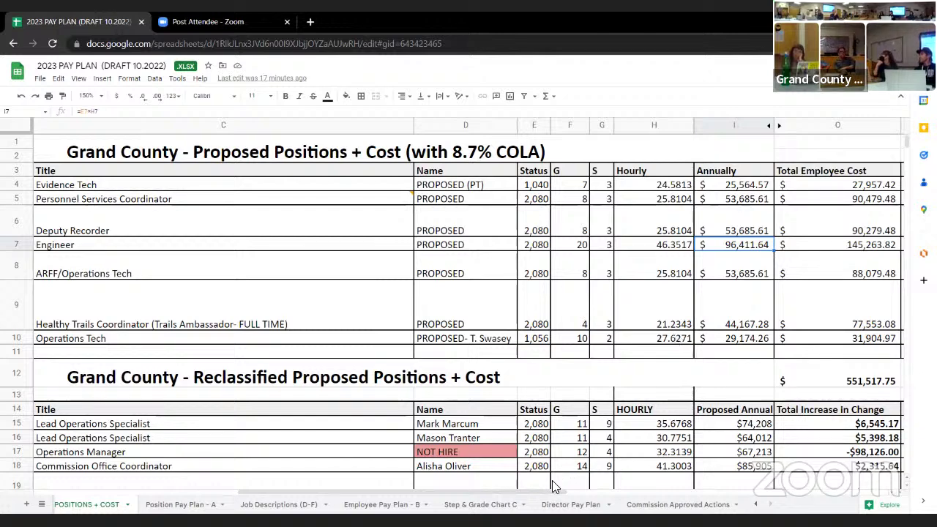
# Step: Append "// Stormwater Management" to the Engineer position's note about increasing the level of internal service
pyautogui.moveTo(563, 491); pyautogui.dragTo(625, 495)
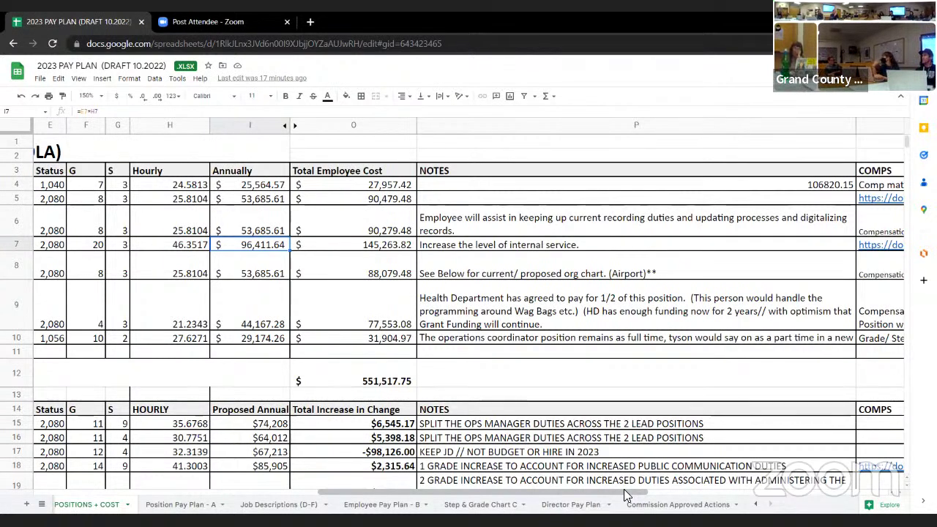
pyautogui.click(442, 249)
pyautogui.click(237, 112)
pyautogui.write('// sT')
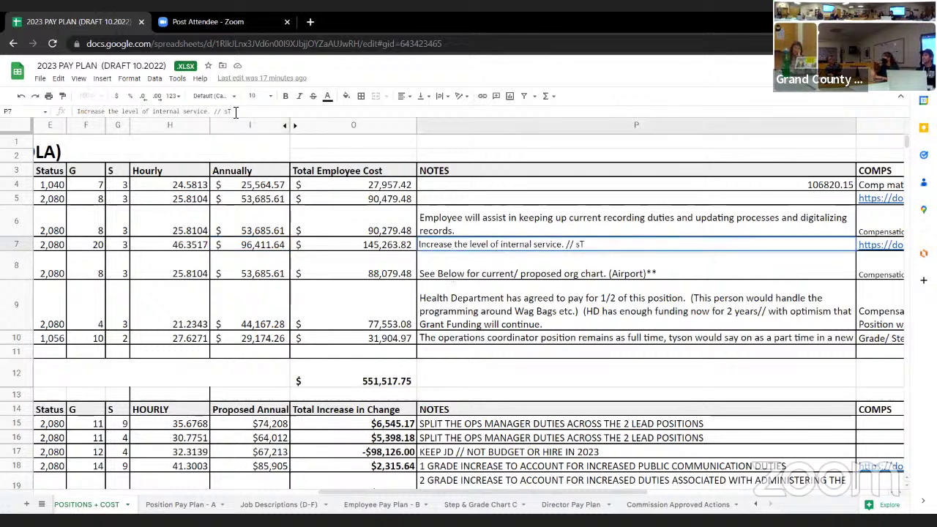
pyautogui.press('BackSpace')
pyautogui.press('BackSpace')
pyautogui.write('Stormwater Management')
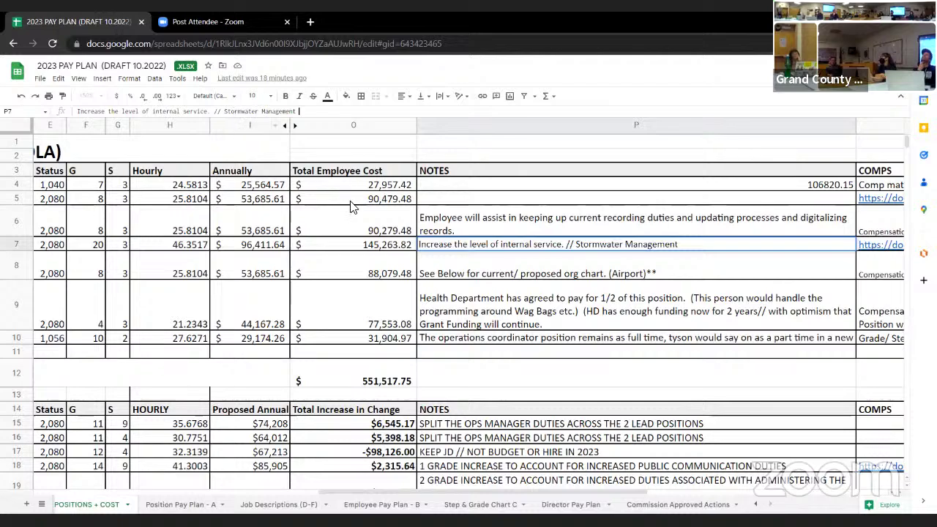
pyautogui.press('Return')
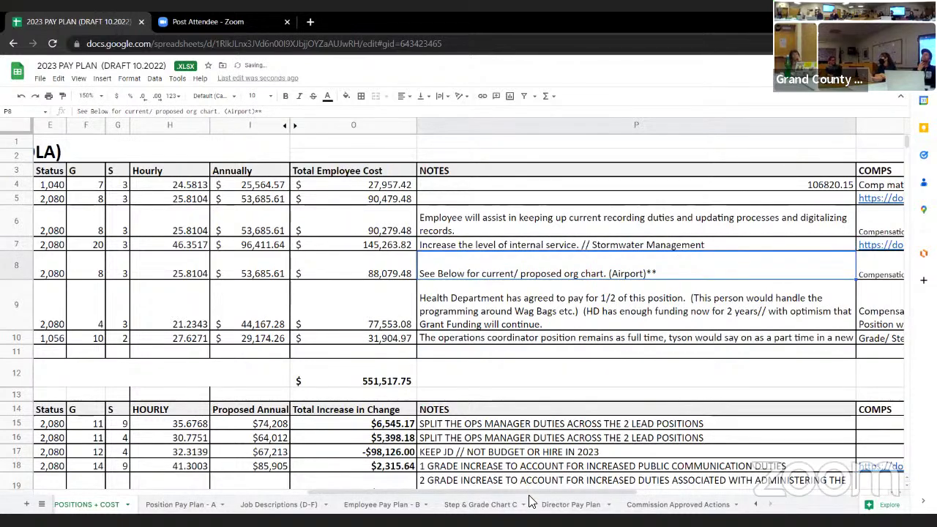
# Step: Return to the position titles and check the step value of the proposed Engineer position
pyautogui.hscroll(-3, 483, 483)
pyautogui.hscroll(-5, 456, 480)
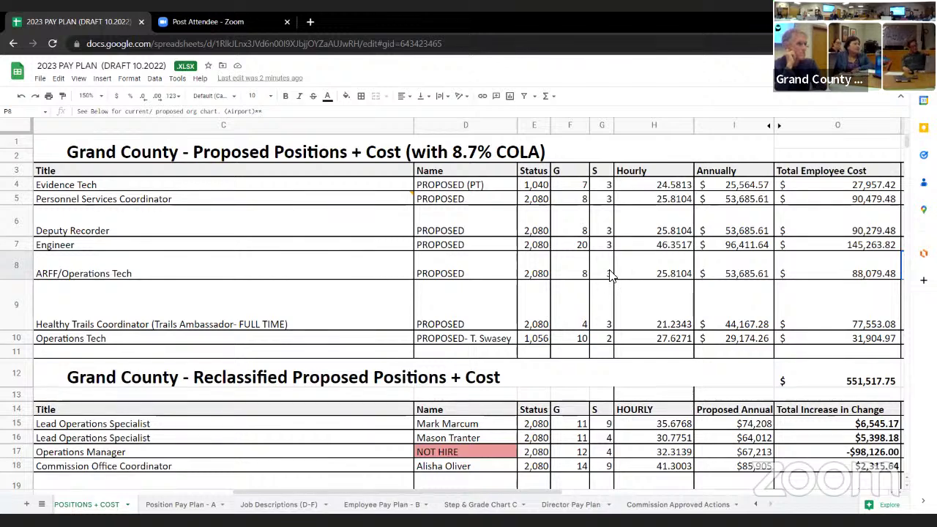
pyautogui.click(608, 247)
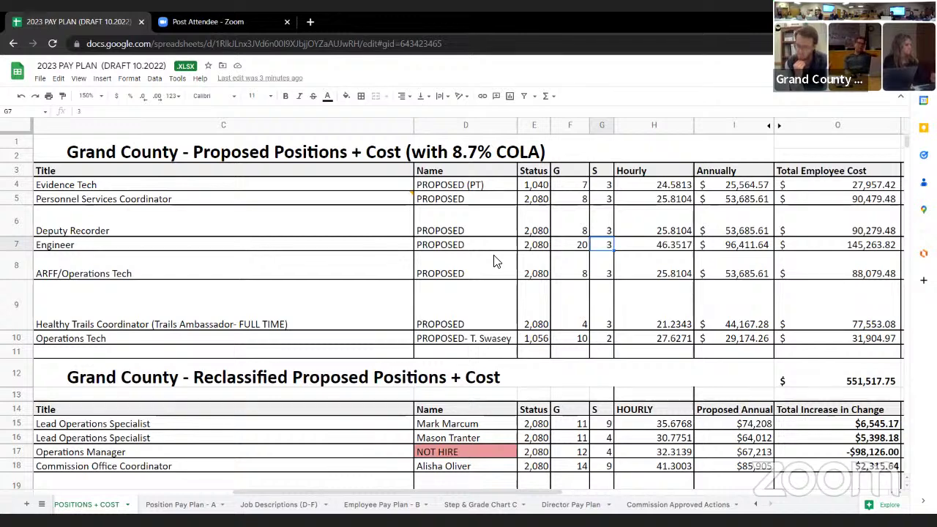
# Step: Starting from the ARFF/Operations Tech position, compare the current and proposed airport structure charts below the tables, with the sheet zoom at 125%
pyautogui.click(376, 272)
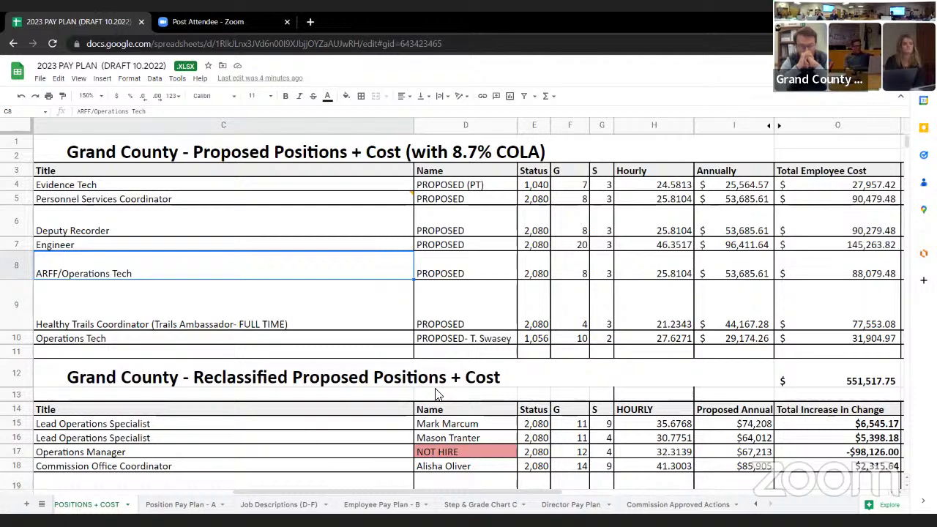
pyautogui.scroll(-1, 440, 393)
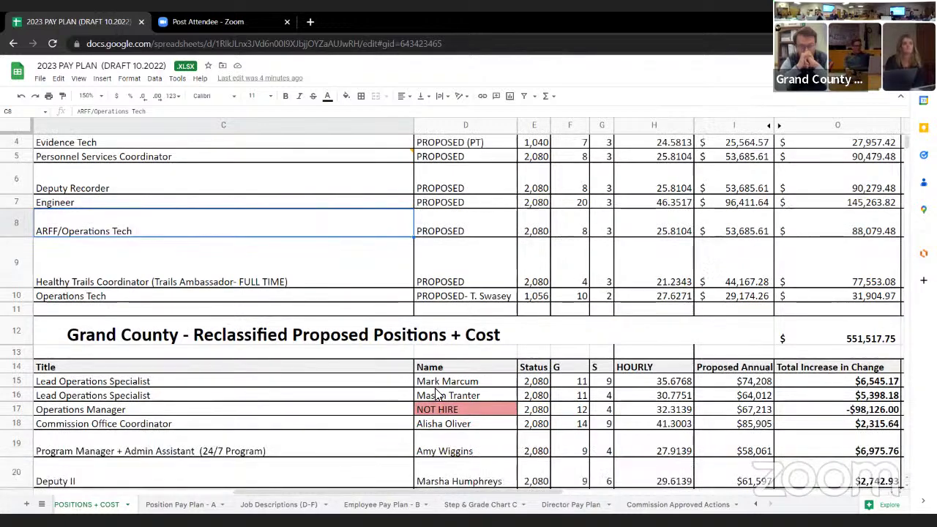
pyautogui.click(390, 384)
pyautogui.scroll(-2, 391, 396)
pyautogui.scroll(-20, 390, 396)
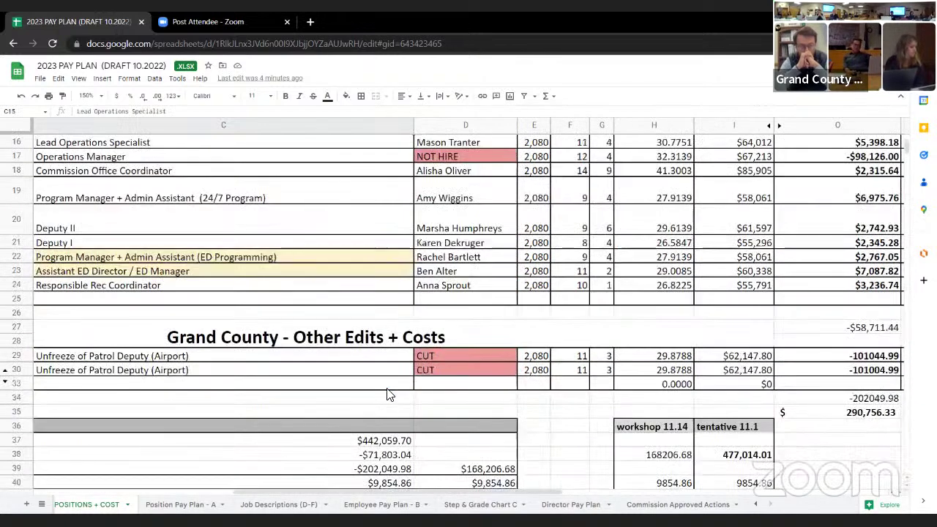
pyautogui.scroll(-1, 387, 394)
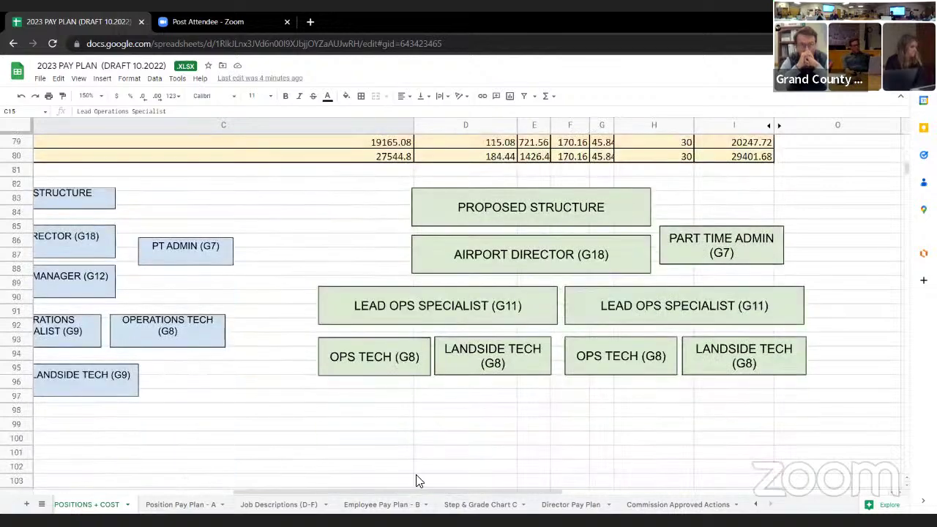
pyautogui.moveTo(420, 489); pyautogui.dragTo(273, 491)
pyautogui.scroll(-1, 419, 439)
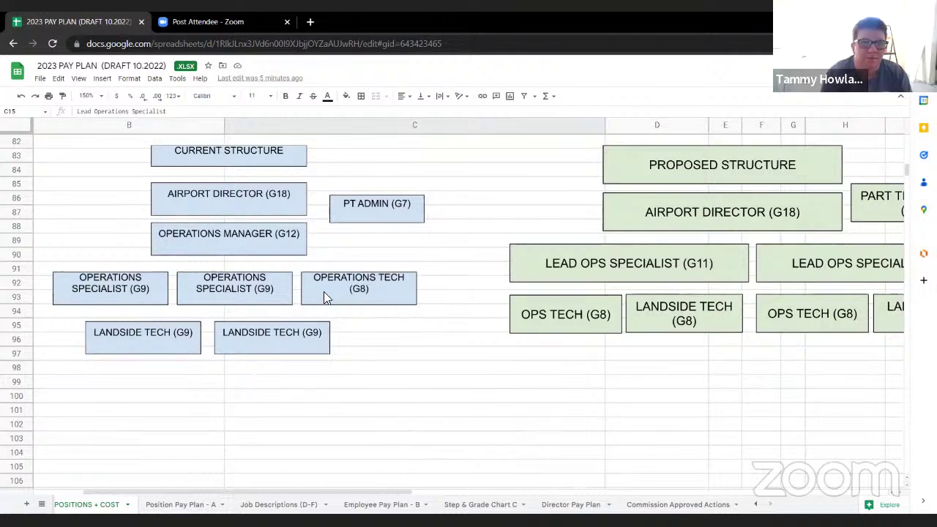
pyautogui.click(100, 103)
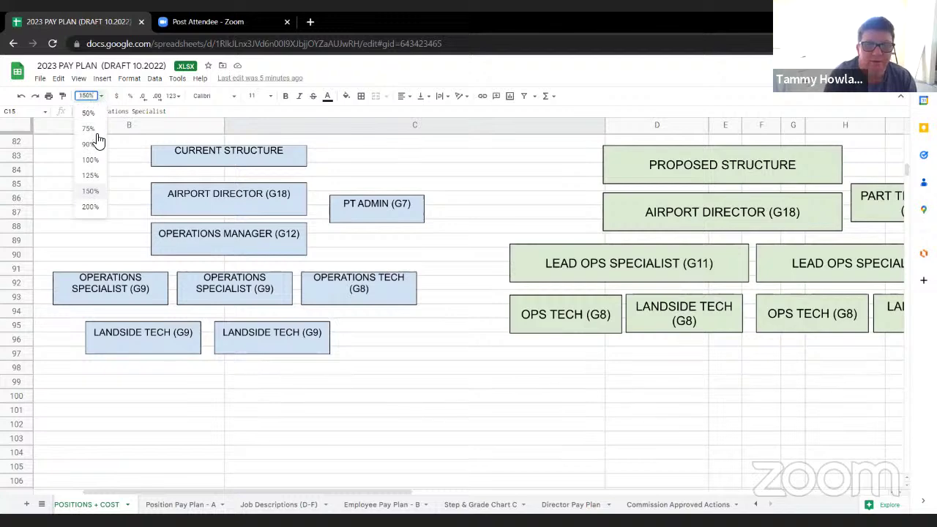
pyautogui.click(92, 185)
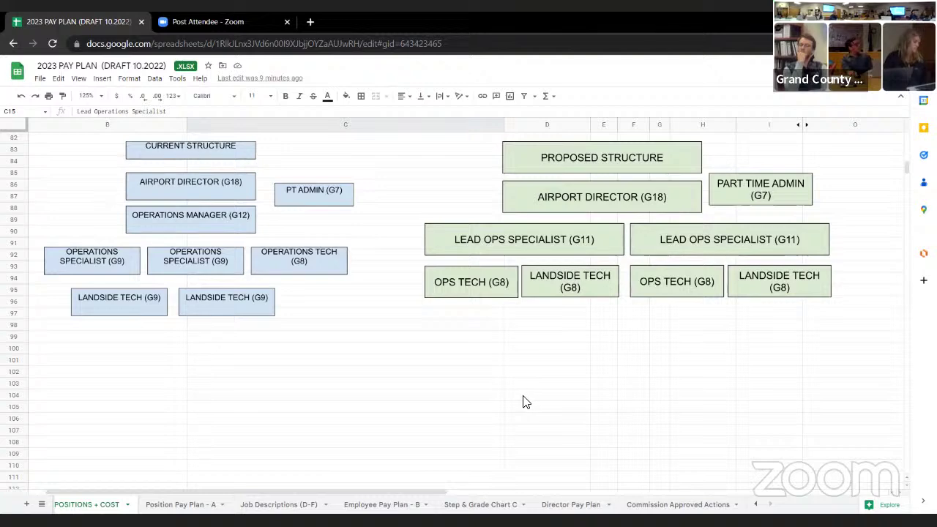
# Step: Examine the Airport Changes table with the Ops Tech, Lead Ops Specialist and Ops Manager amounts
pyautogui.scroll(8, 525, 403)
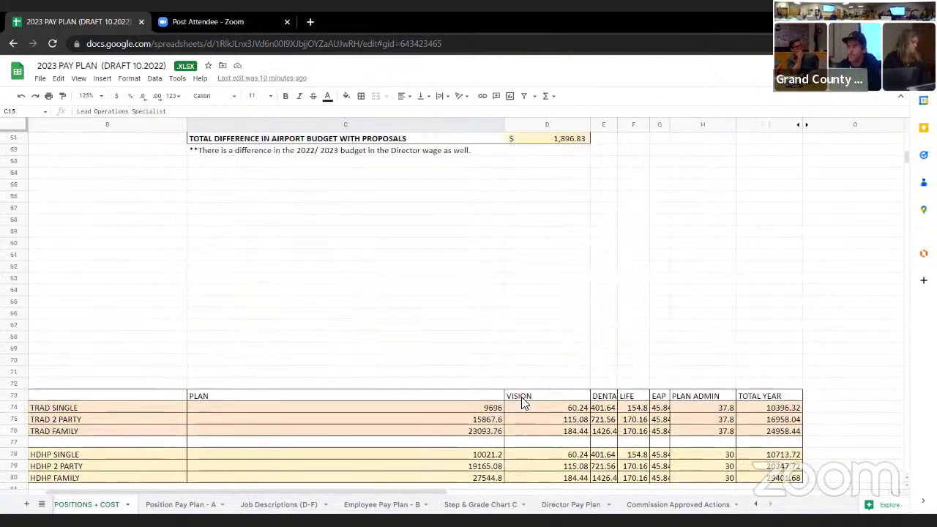
pyautogui.scroll(1, 521, 403)
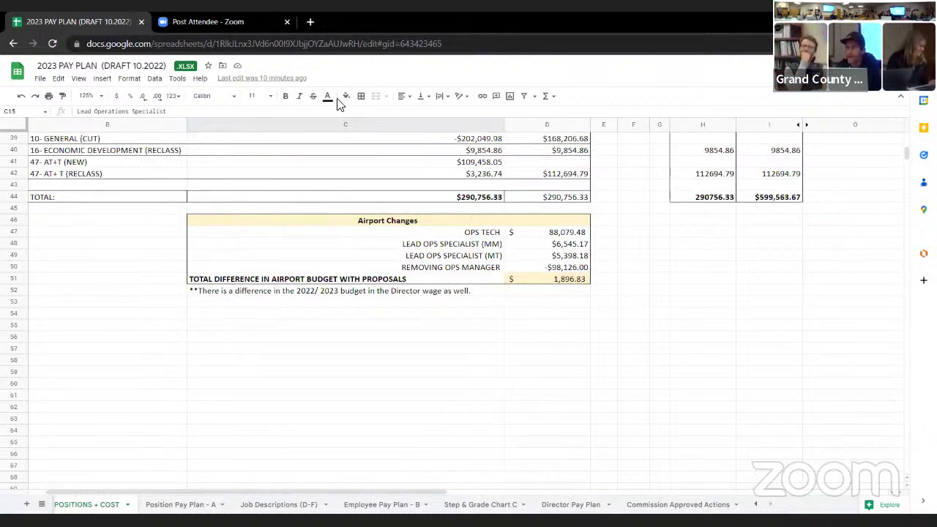
pyautogui.click(101, 99)
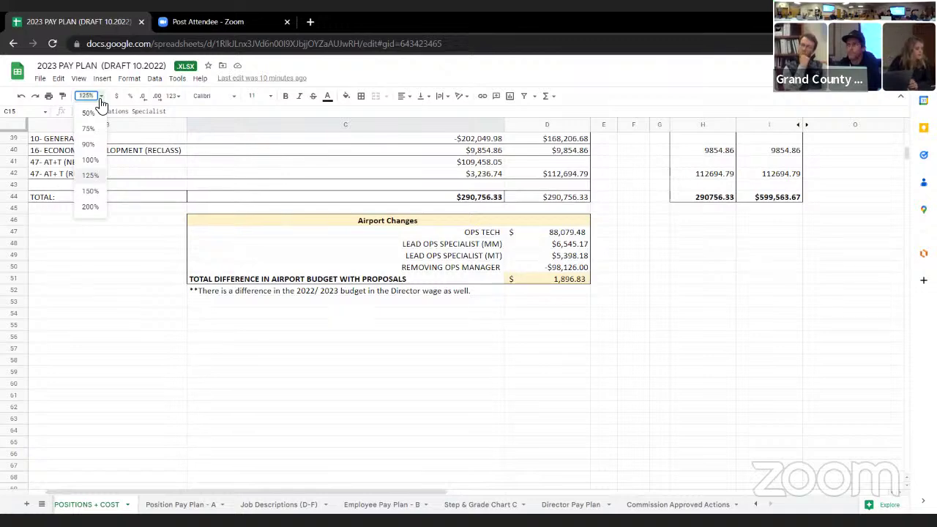
pyautogui.click(469, 234)
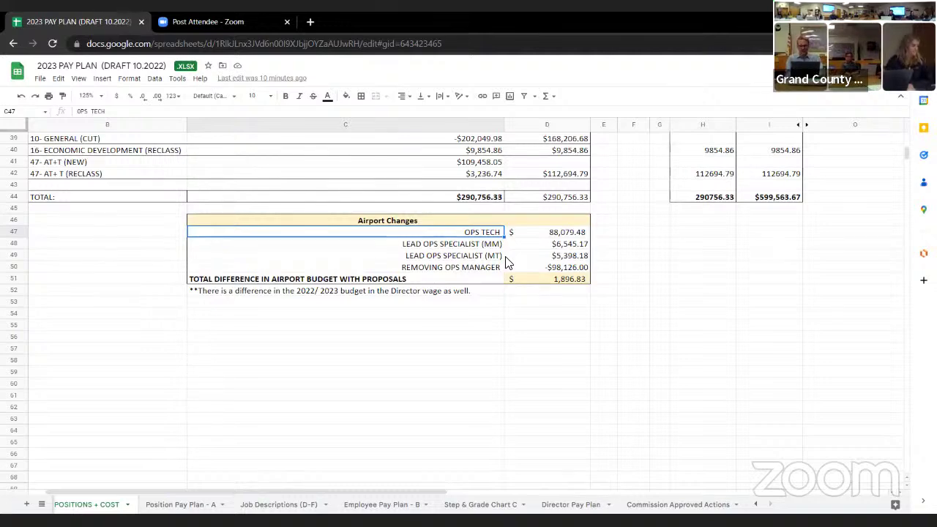
pyautogui.click(487, 327)
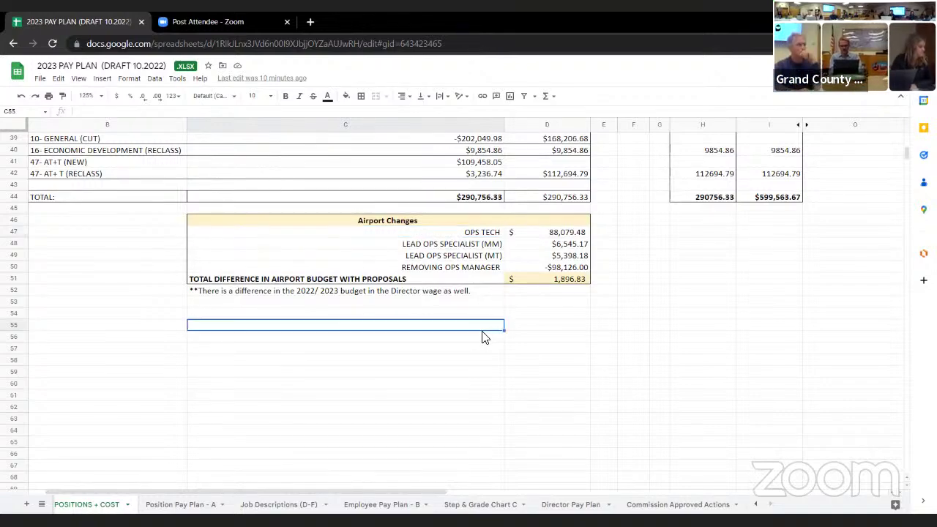
# Step: Review the proposed Healthy Trails Coordinator and Operations Tech positions and open the Healthy Trails Coordinator's full note for reading
pyautogui.scroll(3, 484, 333)
pyautogui.scroll(9, 483, 338)
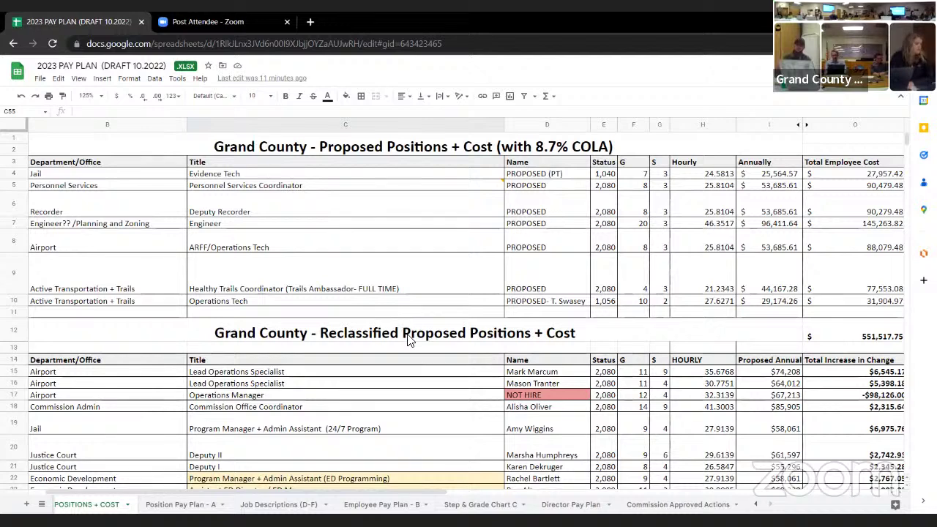
pyautogui.click(321, 286)
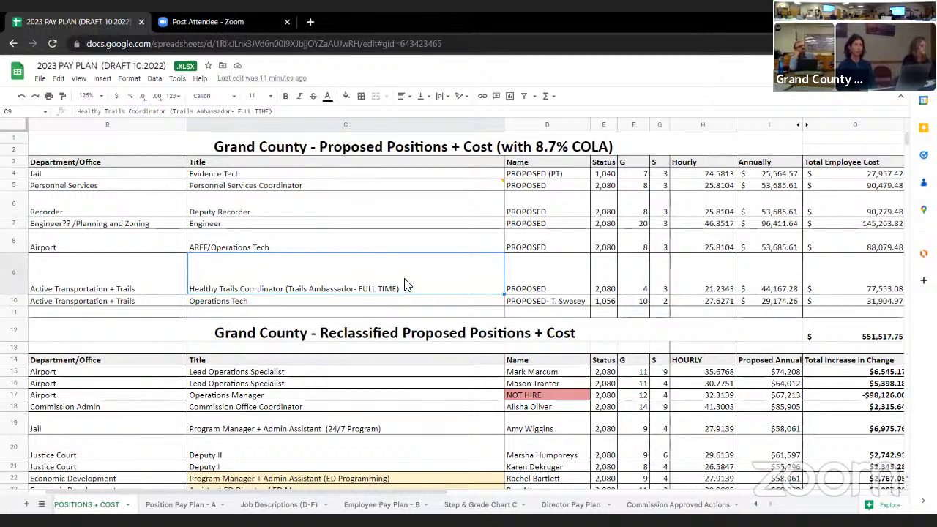
pyautogui.click(430, 302)
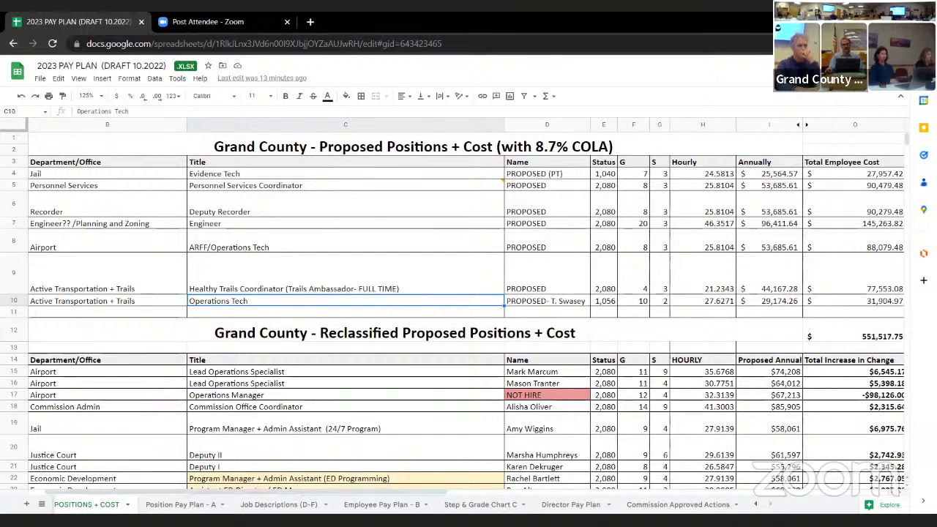
pyautogui.hscroll(2, 346, 492)
pyautogui.hscroll(5, 381, 496)
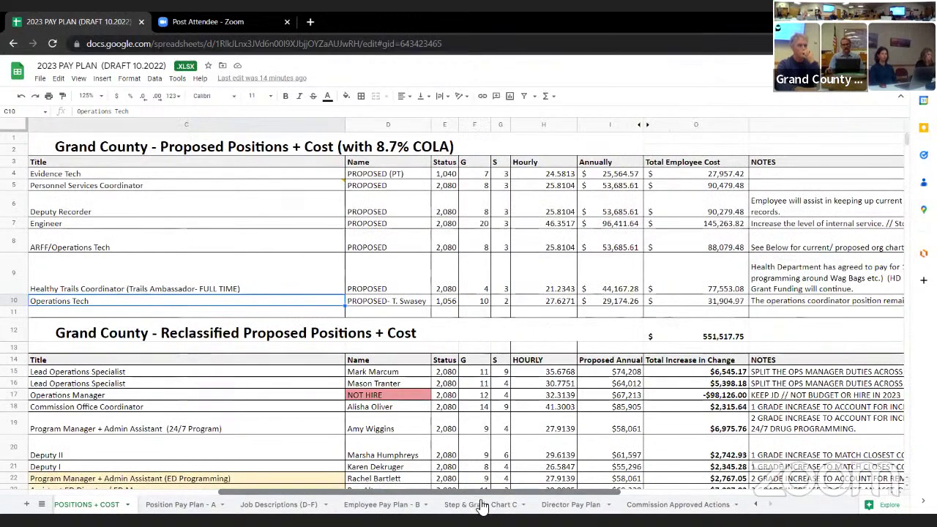
pyautogui.click(482, 284)
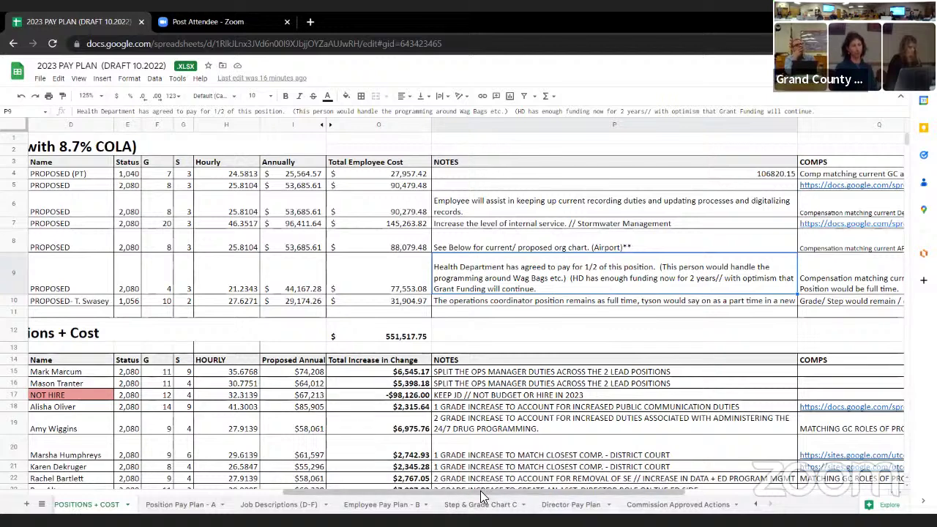
# Step: Bring the position titles back into view and select the reclassified Commission Office Coordinator for review
pyautogui.moveTo(481, 490); pyautogui.dragTo(373, 488)
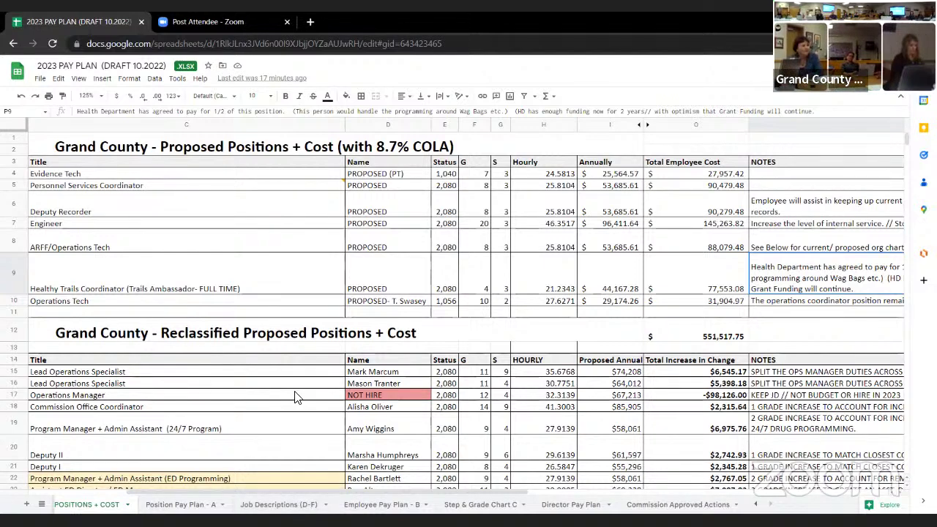
pyautogui.click(327, 411)
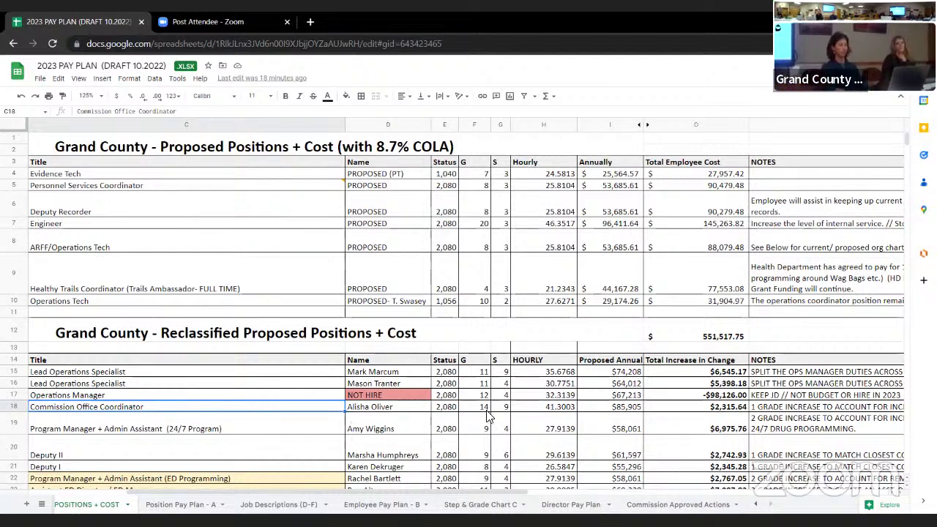
# Step: Review the Commission Office Coordinator's total increase and the grade of the Program Manager + Admin Assistant for the 24/7 Program
pyautogui.click(701, 412)
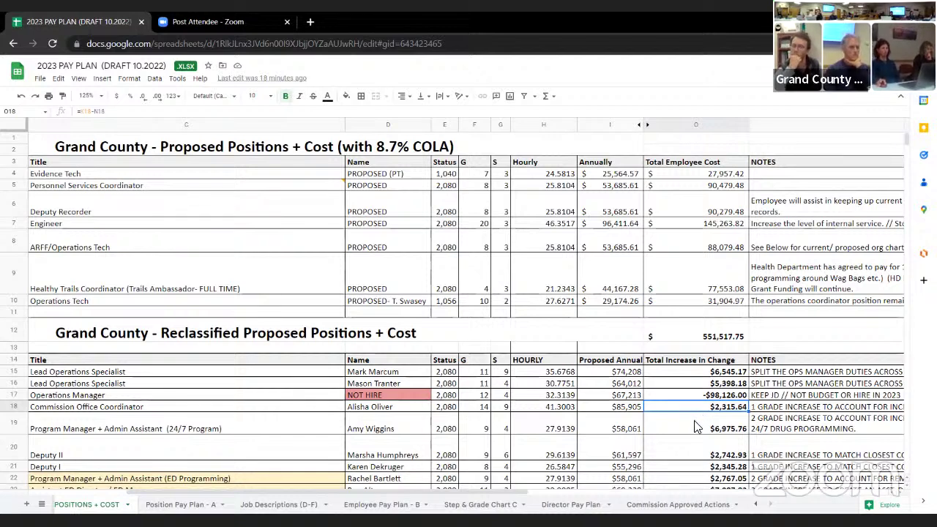
pyautogui.click(410, 437)
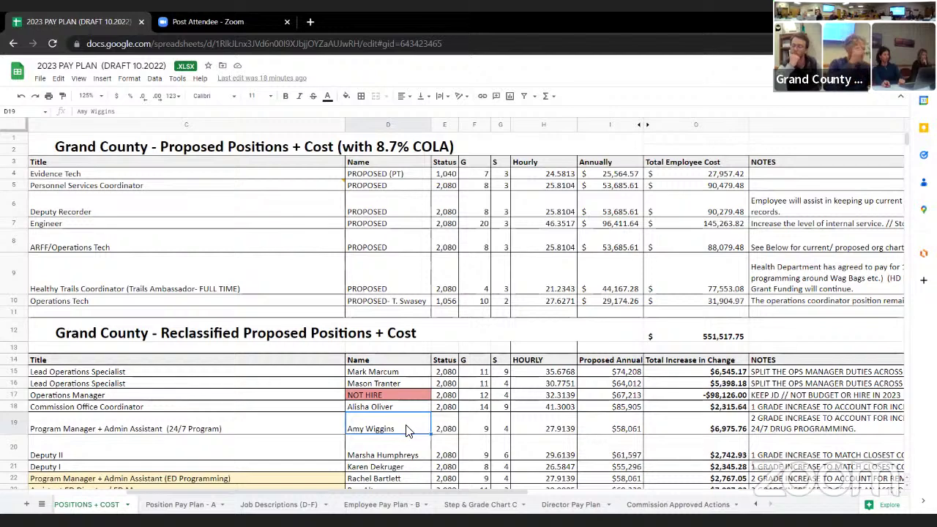
pyautogui.click(474, 429)
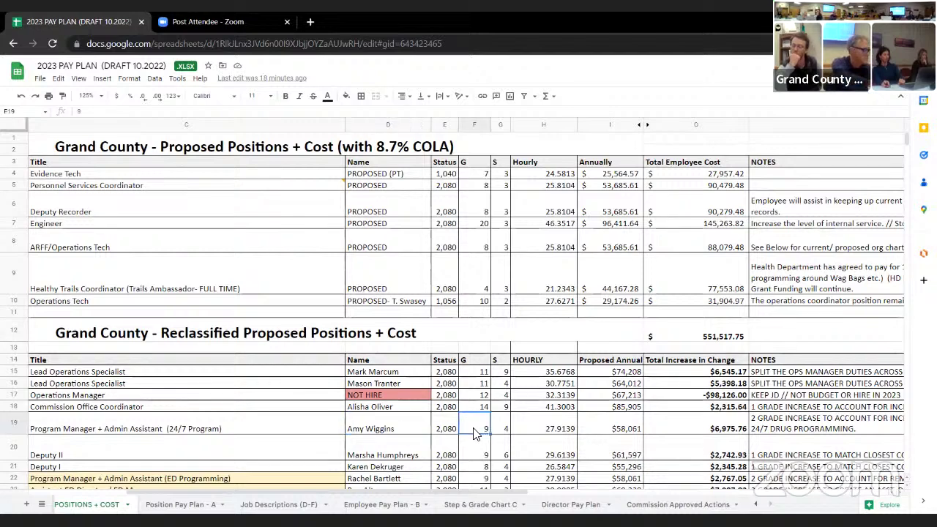
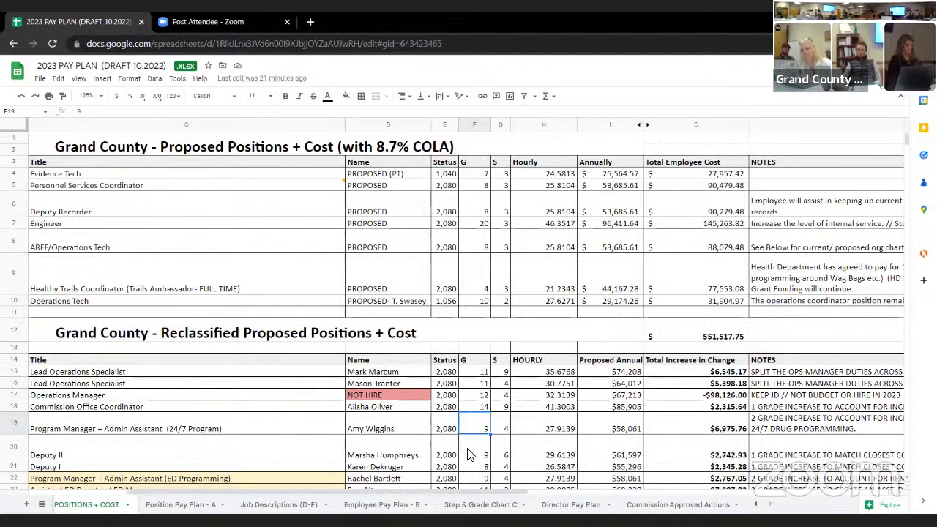
# Step: Check the Deputy II position's grade together with its reclassification note and comparison source link
pyautogui.click(469, 454)
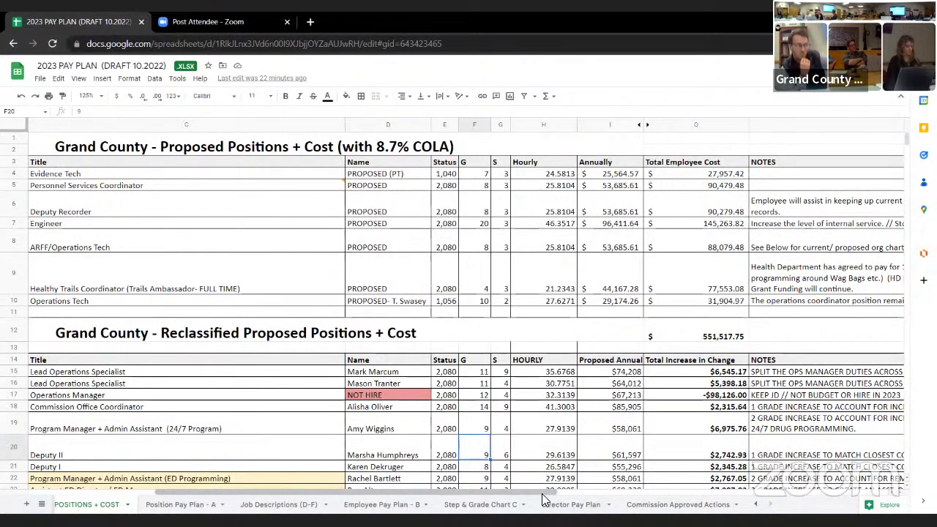
pyautogui.moveTo(538, 492); pyautogui.dragTo(696, 490)
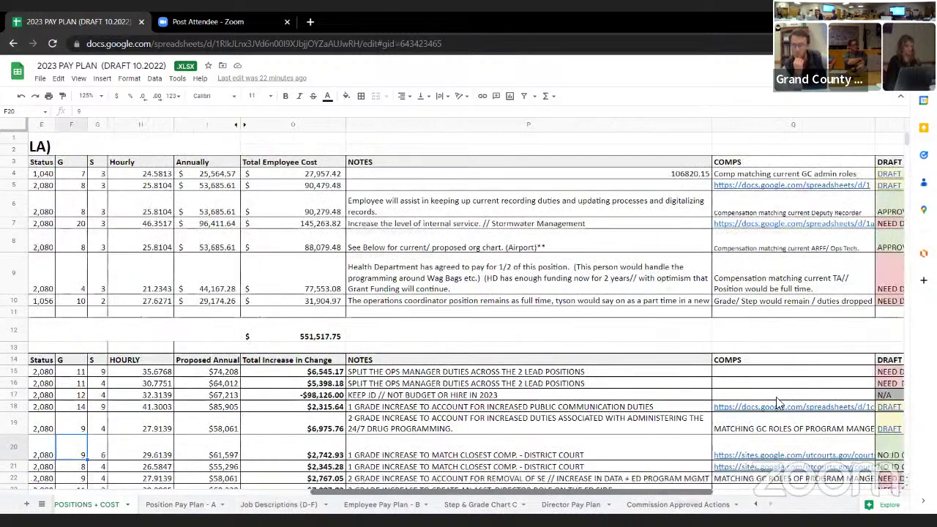
pyautogui.moveTo(770, 454)
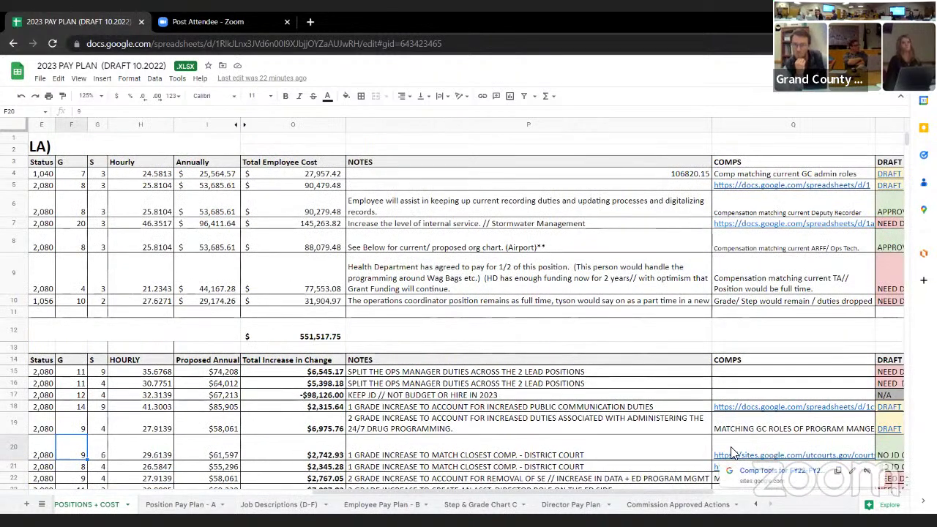
pyautogui.moveTo(629, 492); pyautogui.dragTo(563, 480)
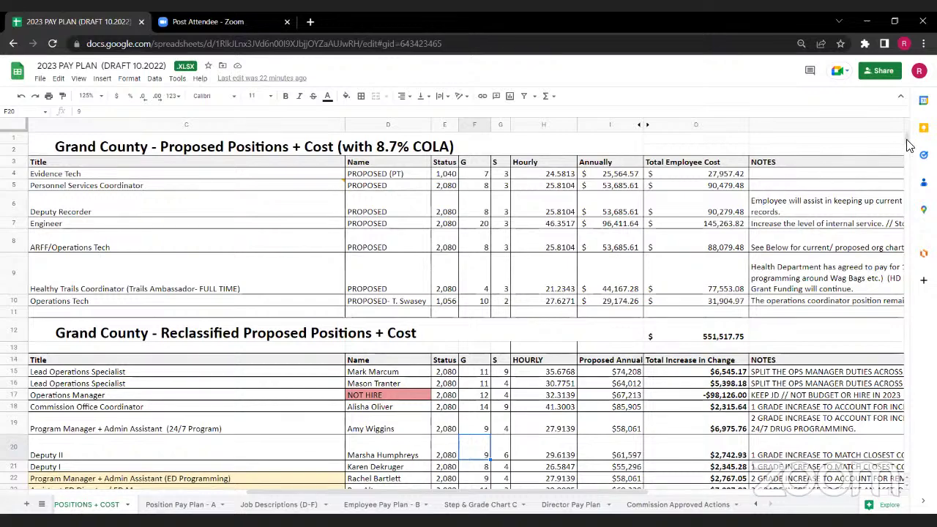
# Step: Review the remaining reclassified positions, checking the grades of the ED Programming Program Manager and the Responsible Rec Coordinator
pyautogui.scroll(-6, 907, 147)
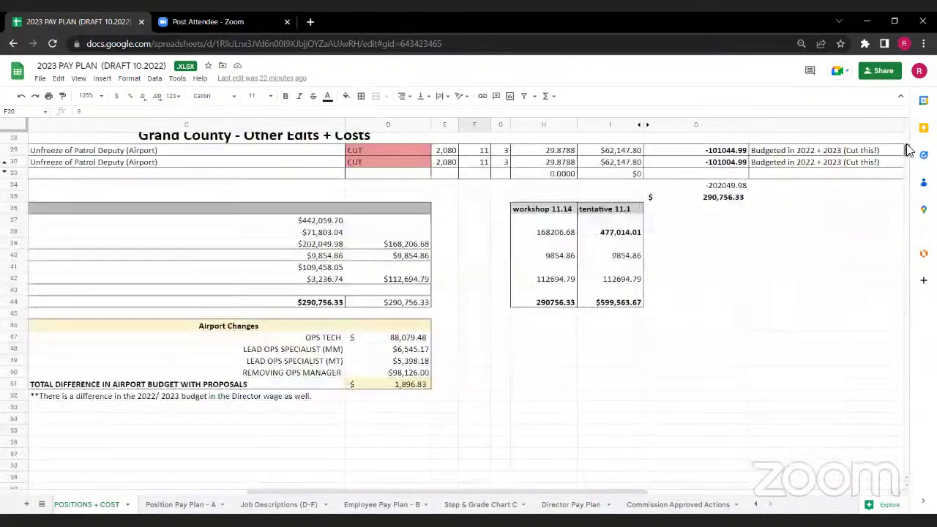
pyautogui.scroll(-2, 906, 143)
pyautogui.scroll(8, 906, 143)
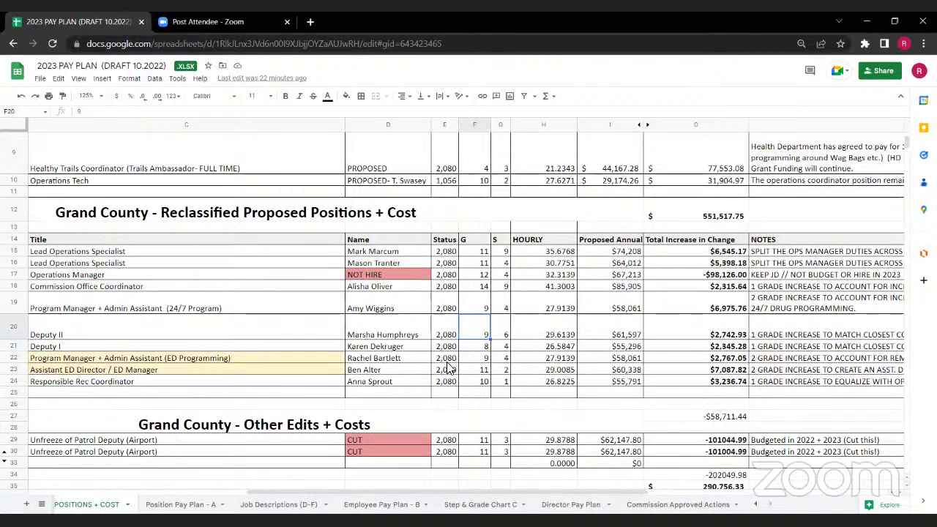
pyautogui.click(476, 360)
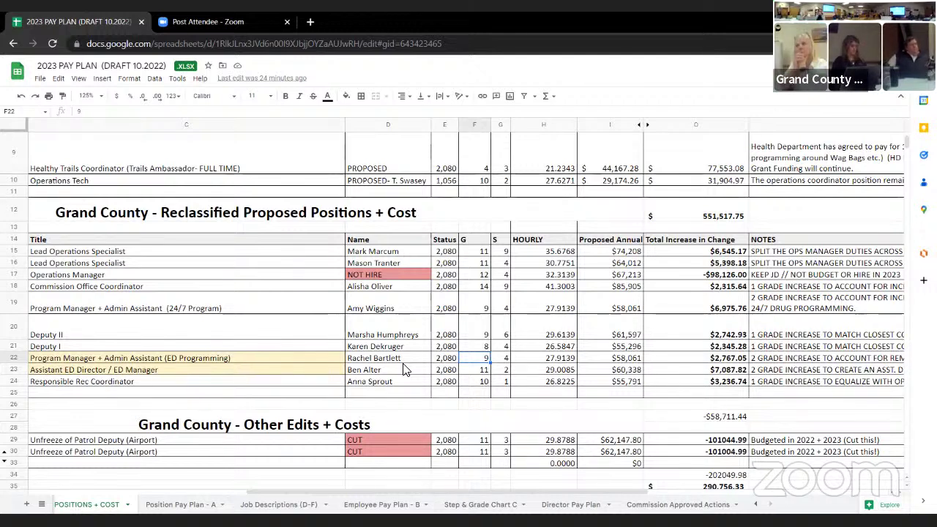
pyautogui.click(483, 383)
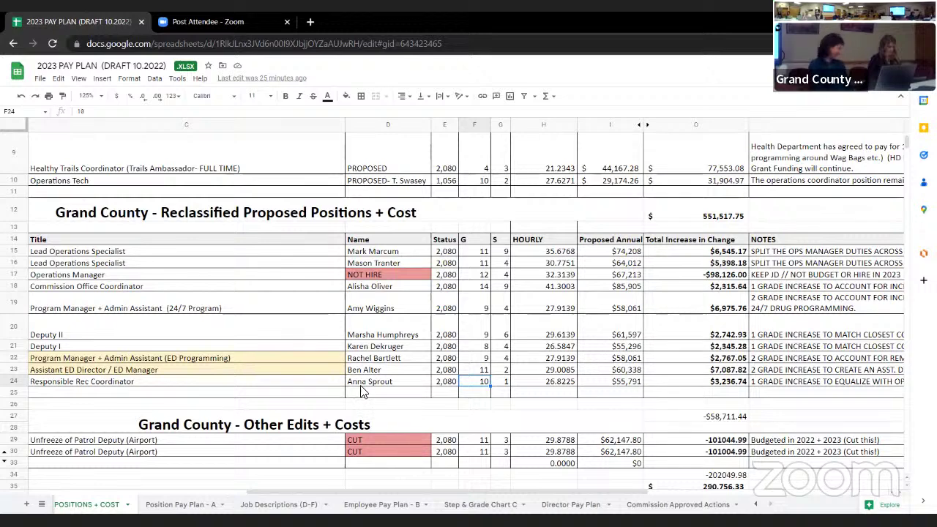
pyautogui.click(319, 398)
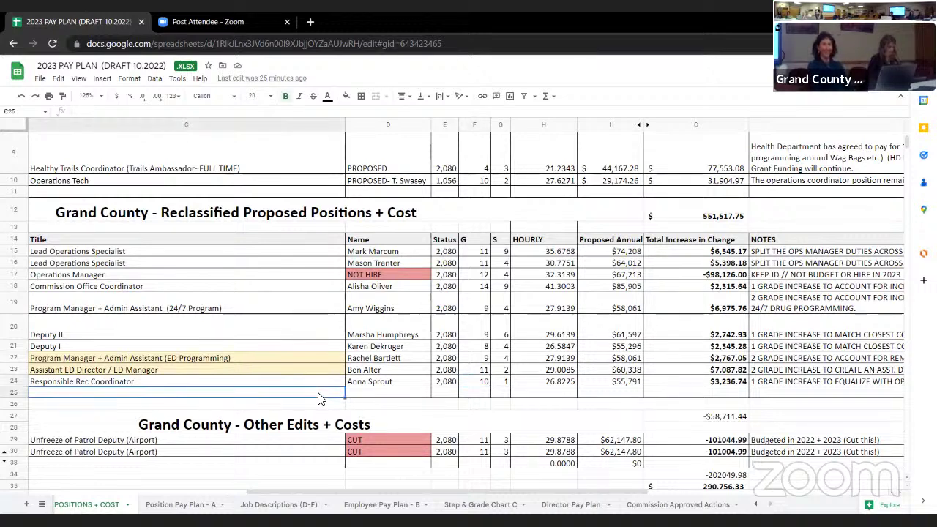
pyautogui.write('MA')
pyautogui.press('BackSpace')
pyautogui.press('BackSpace')
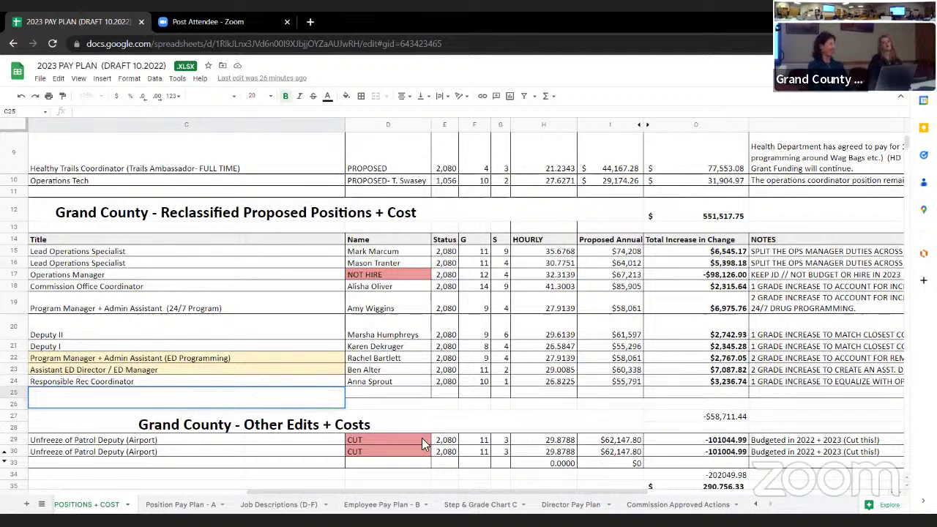
# Step: Enter grade 13 in the blank row beneath the Responsible Rec Coordinator
pyautogui.click(400, 398)
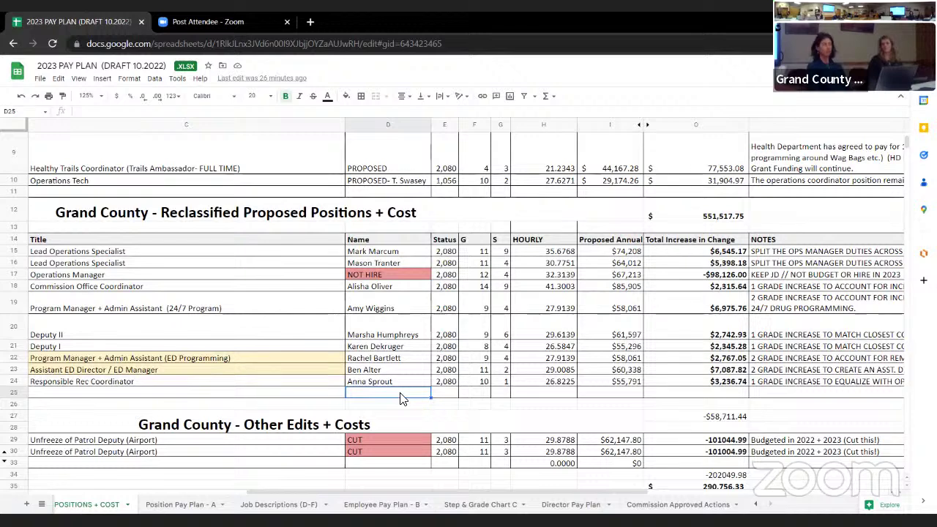
pyautogui.click(472, 396)
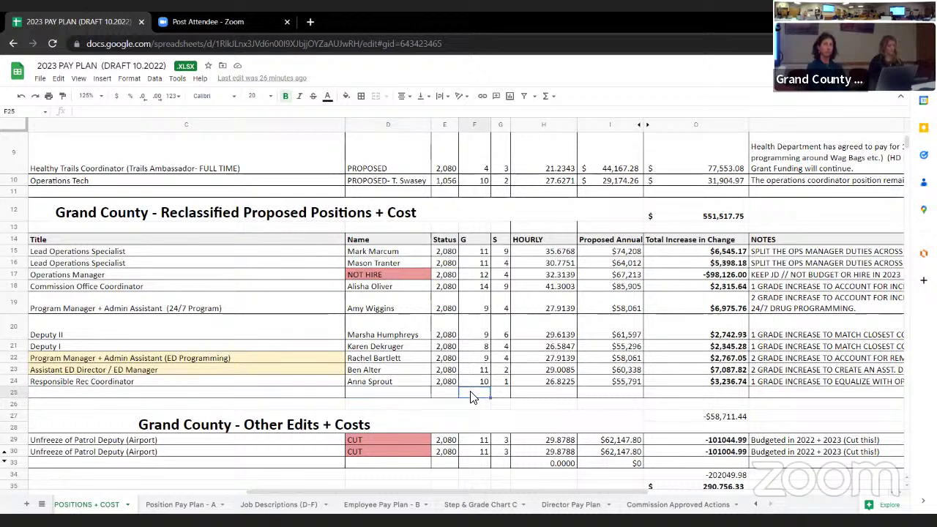
pyautogui.write('13')
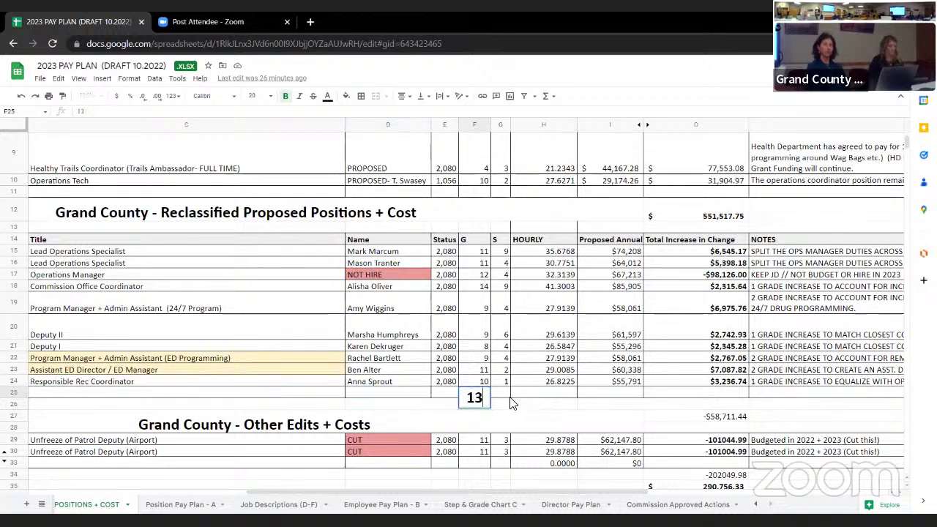
pyautogui.click(502, 398)
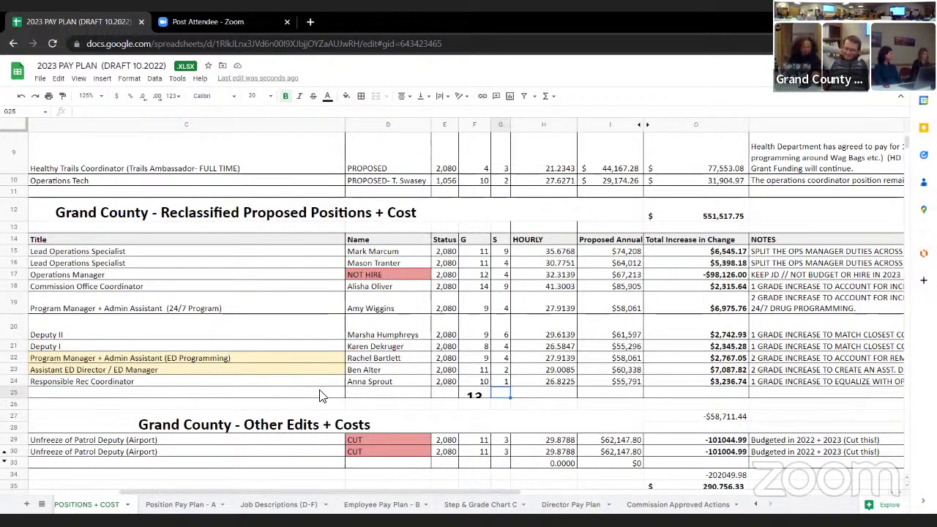
# Step: Copy the Responsible Rec Coordinator's grade cell formatting onto the new grade 13 cell below it
pyautogui.click(469, 396)
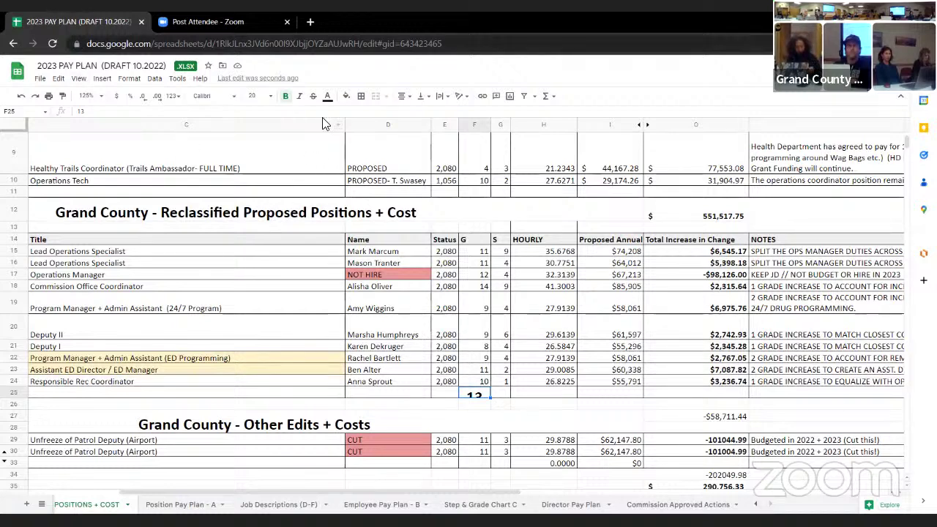
pyautogui.click(482, 382)
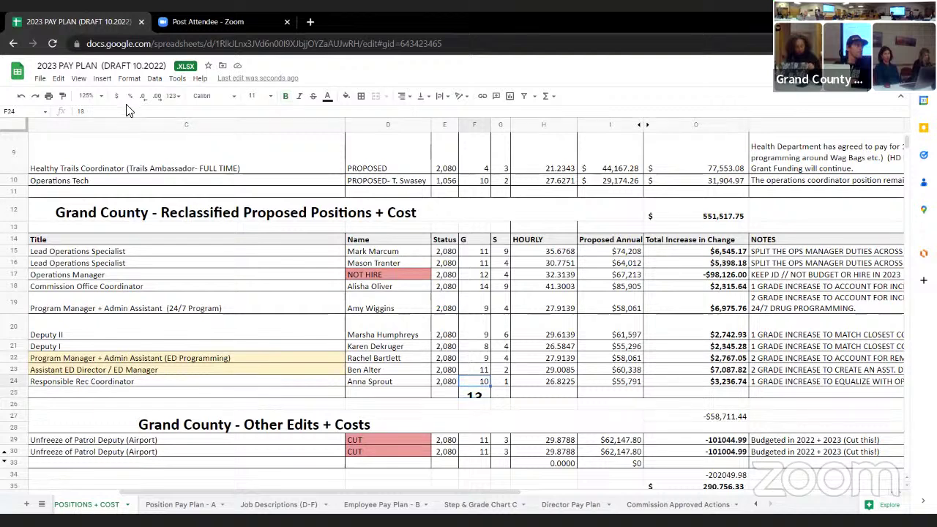
pyautogui.click(62, 96)
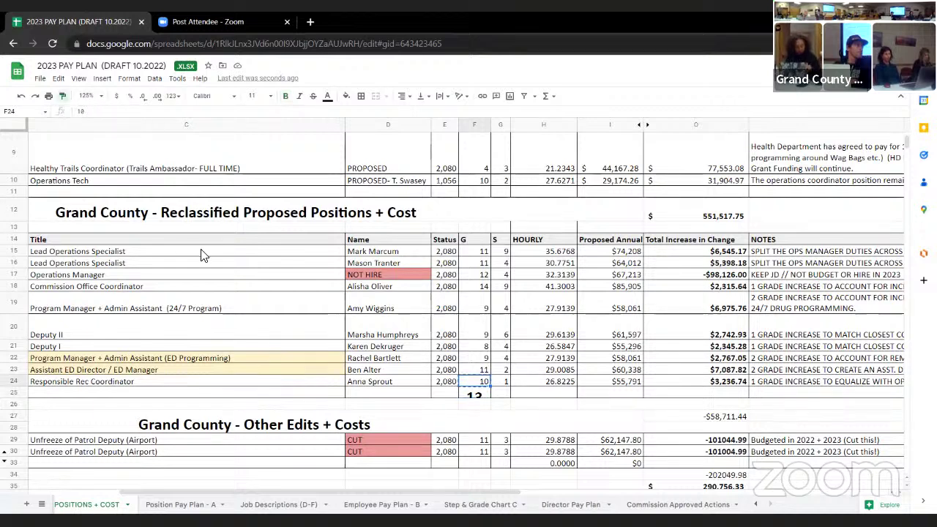
pyautogui.click(482, 399)
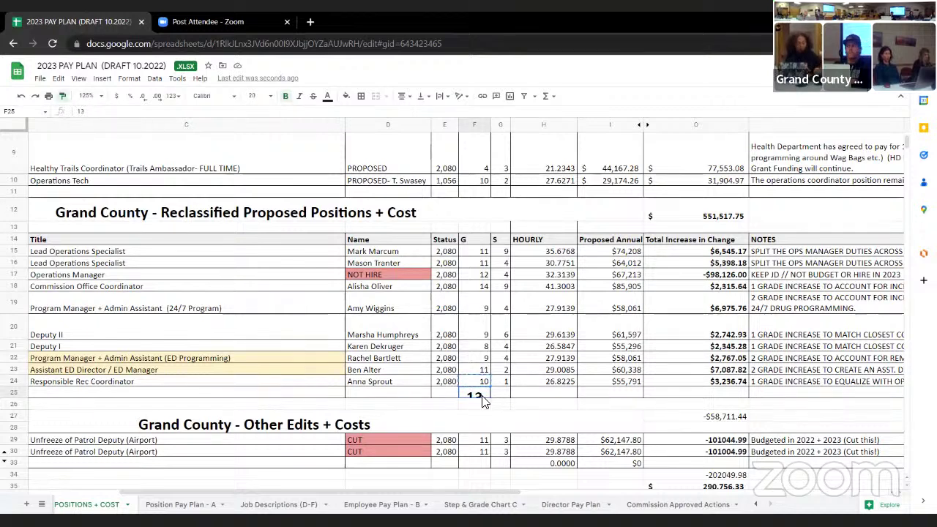
# Step: Enter Trails Director as the position title in the grade 13 row
pyautogui.click(243, 393)
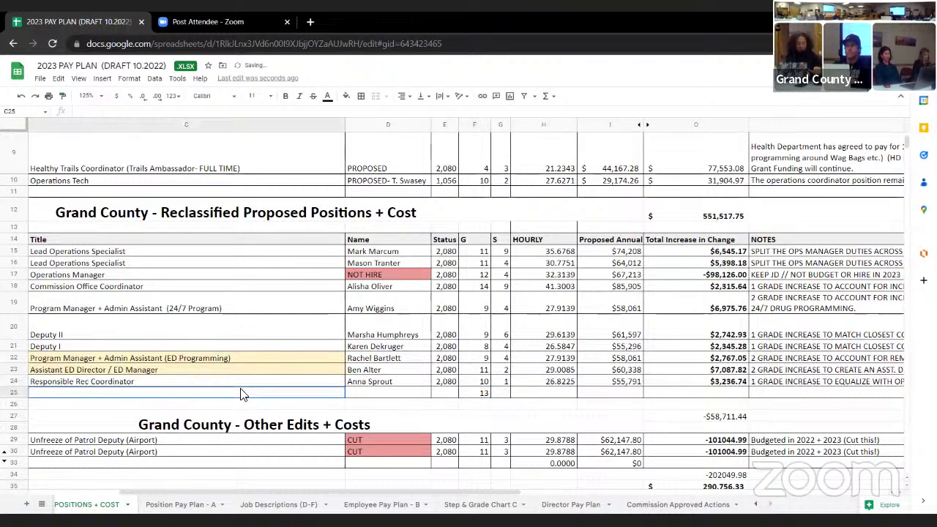
pyautogui.write('Trails Director')
pyautogui.press('Tab')
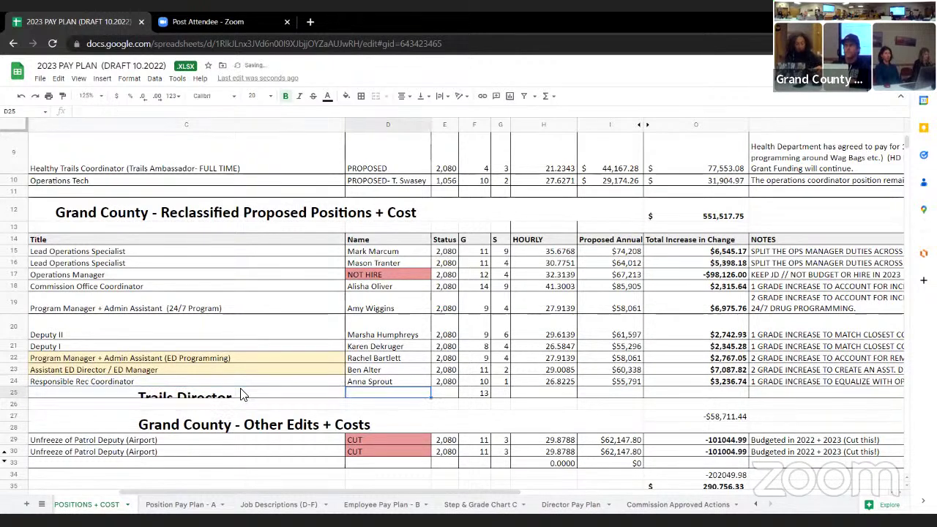
pyautogui.click(243, 396)
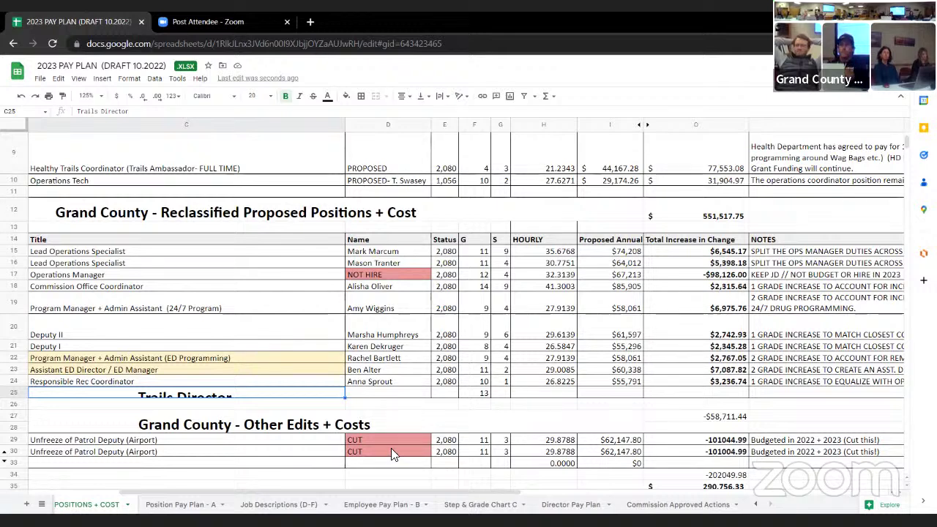
# Step: Examine the overall cost summary below the position tables, including the workshop 11.14 and tentative 11.1 figures and the Airport Changes table
pyautogui.click(675, 480)
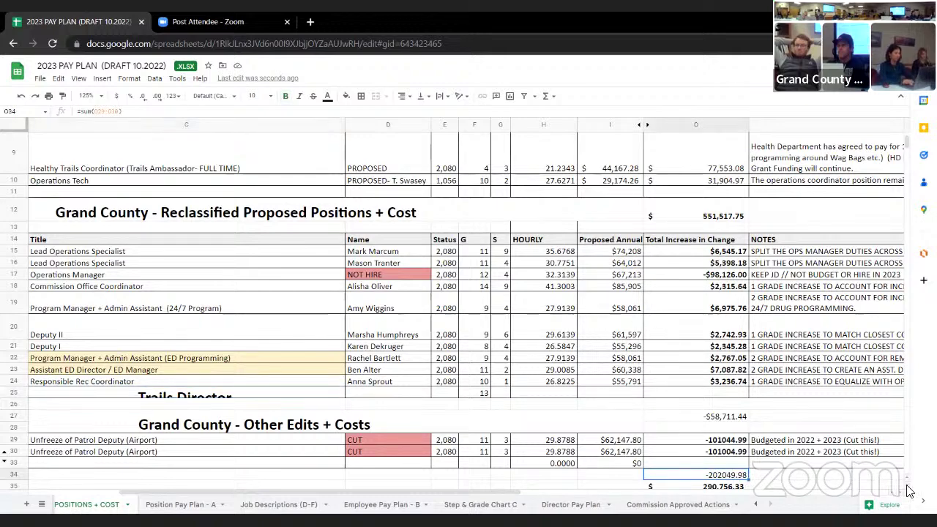
pyautogui.scroll(2, 910, 481)
pyautogui.scroll(2, 910, 480)
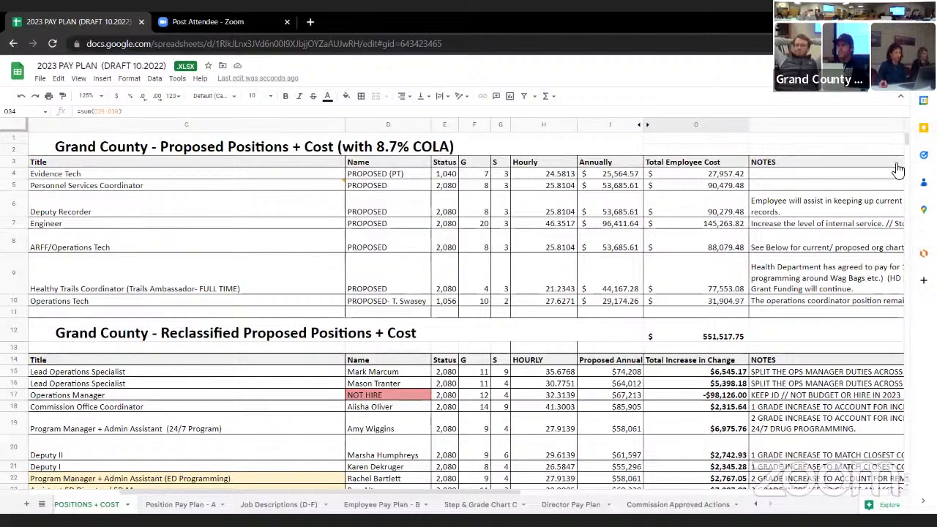
pyautogui.moveTo(908, 140)
pyautogui.mouseDown()
pyautogui.moveTo(910, 167)
pyautogui.moveTo(907, 159)
pyautogui.mouseUp()
pyautogui.click(700, 268)
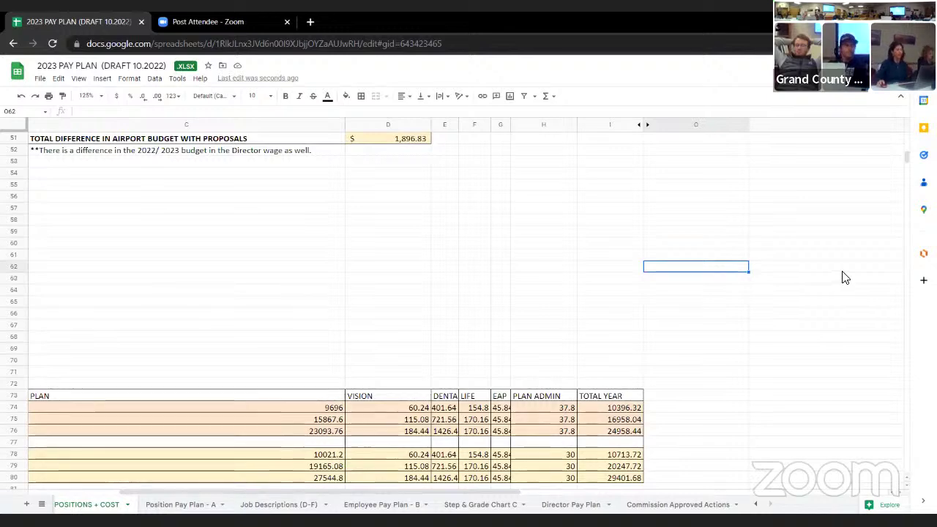
pyautogui.scroll(1, 317, 350)
pyautogui.click(326, 306)
pyautogui.scroll(3, 327, 308)
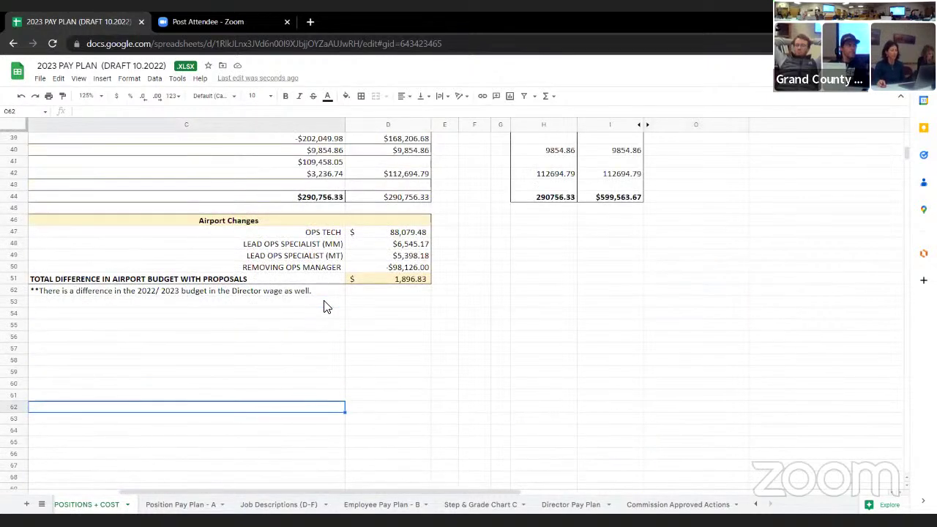
pyautogui.scroll(2, 326, 308)
pyautogui.click(488, 325)
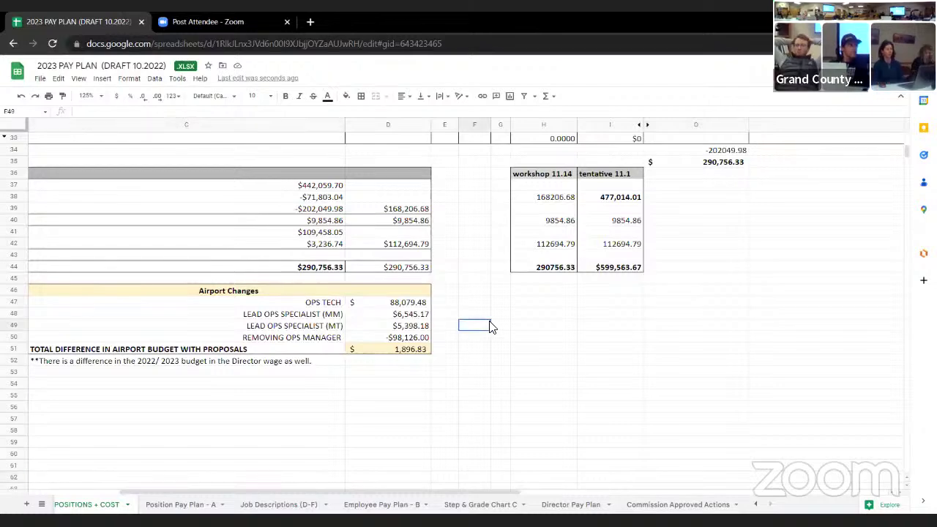
pyautogui.click(497, 186)
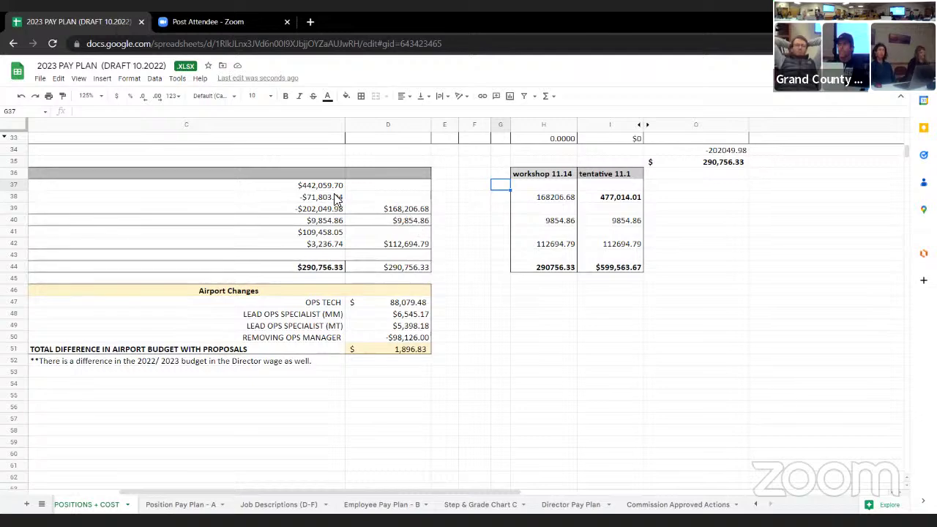
pyautogui.click(380, 247)
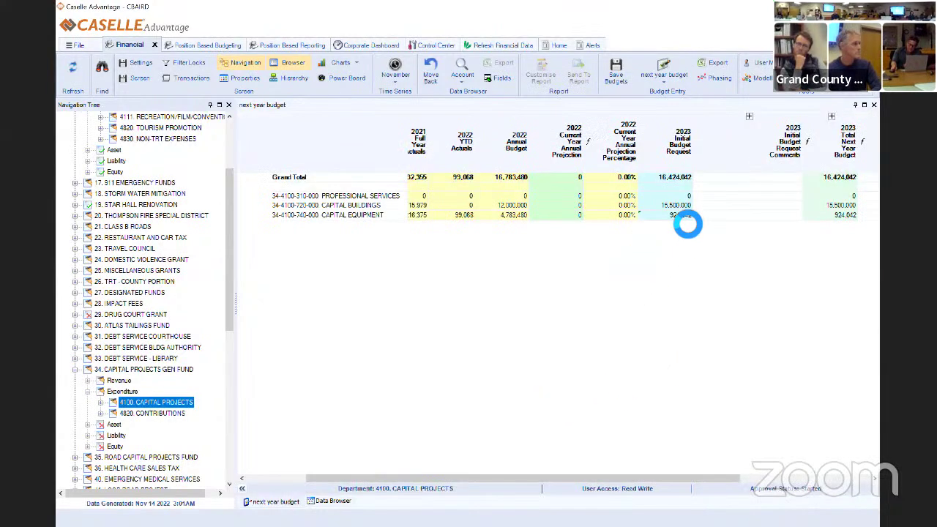
# Step: In Caselle Advantage, examine the itemized 2023 initial budget request for Capital Equipment under Capital Projects, and close its details
pyautogui.click(667, 217)
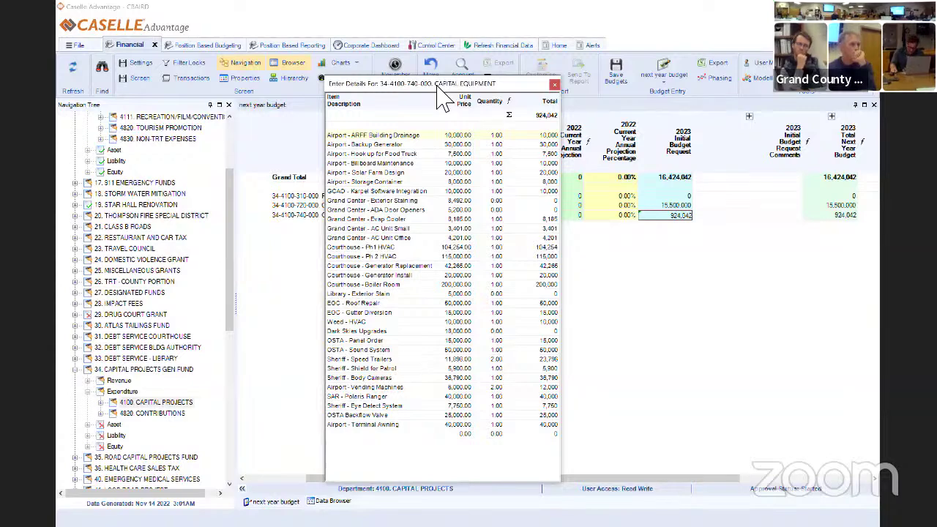
pyautogui.moveTo(440, 95); pyautogui.dragTo(533, 303)
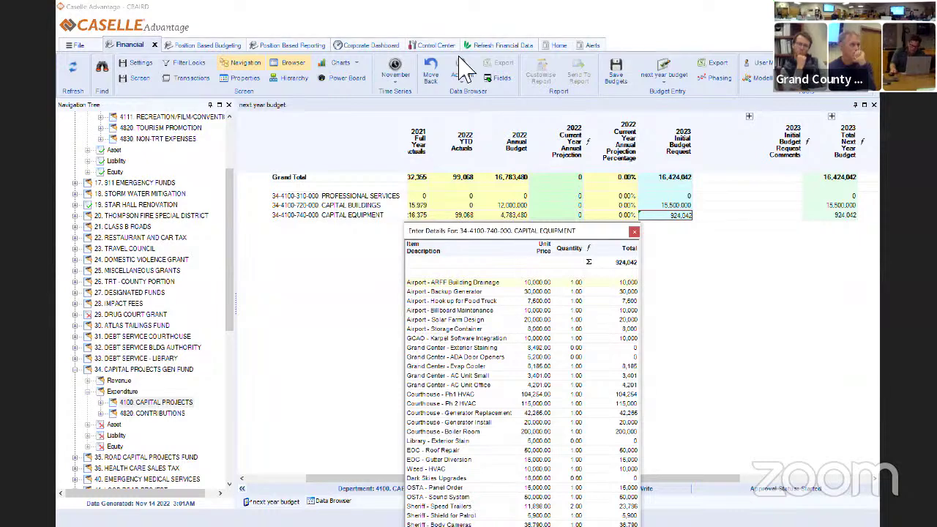
pyautogui.click(666, 218)
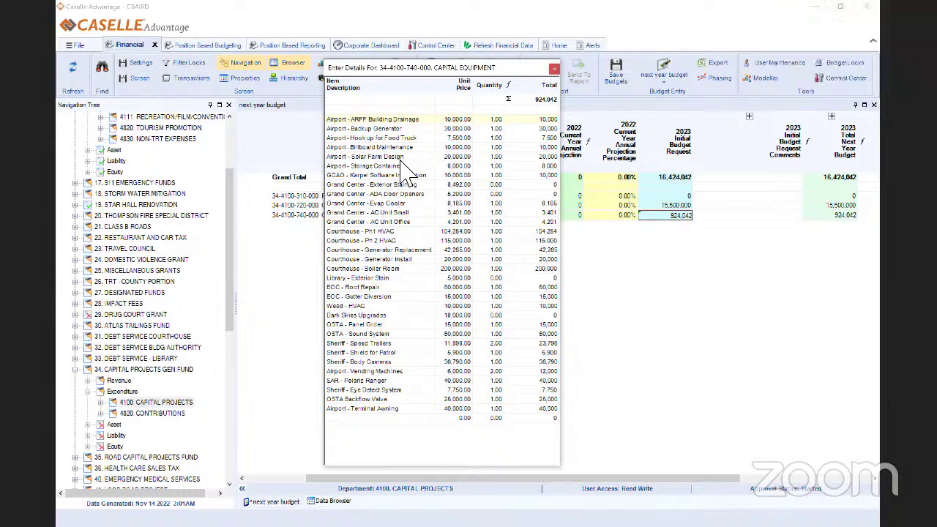
pyautogui.click(555, 69)
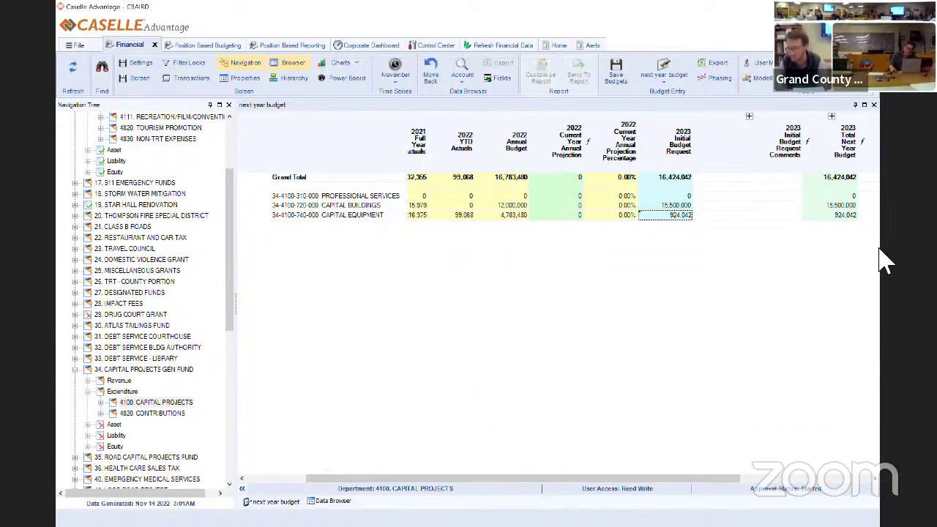